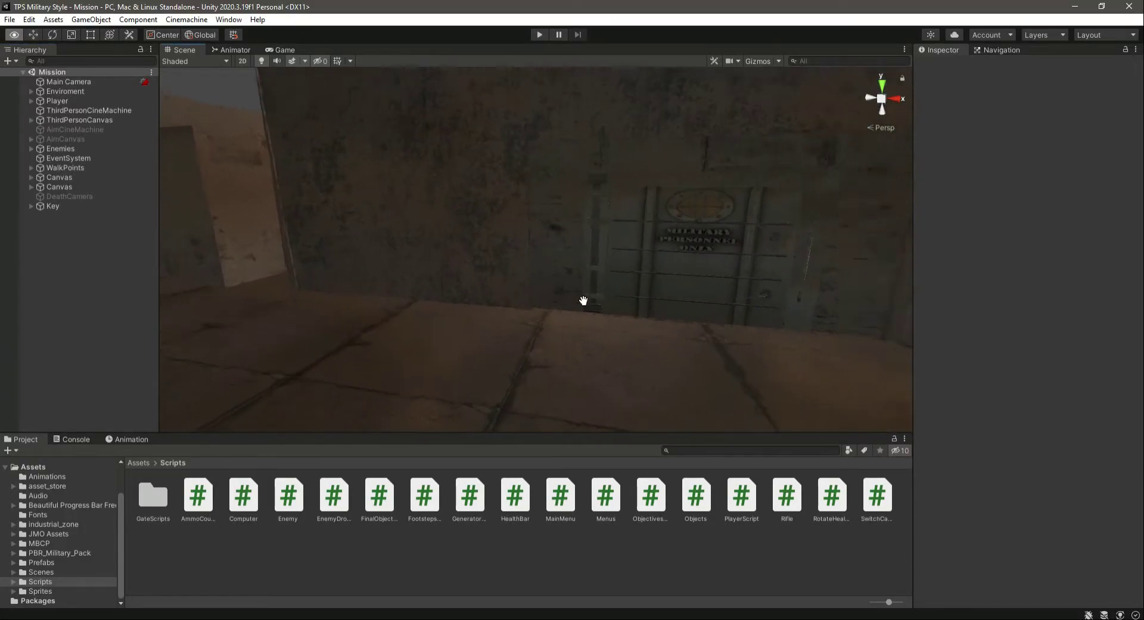
Step: Select the warehouse door DoorB_def and reveal its KeyGateRegulator script in GateScripts
right_click_drag(584, 301, 550, 326)
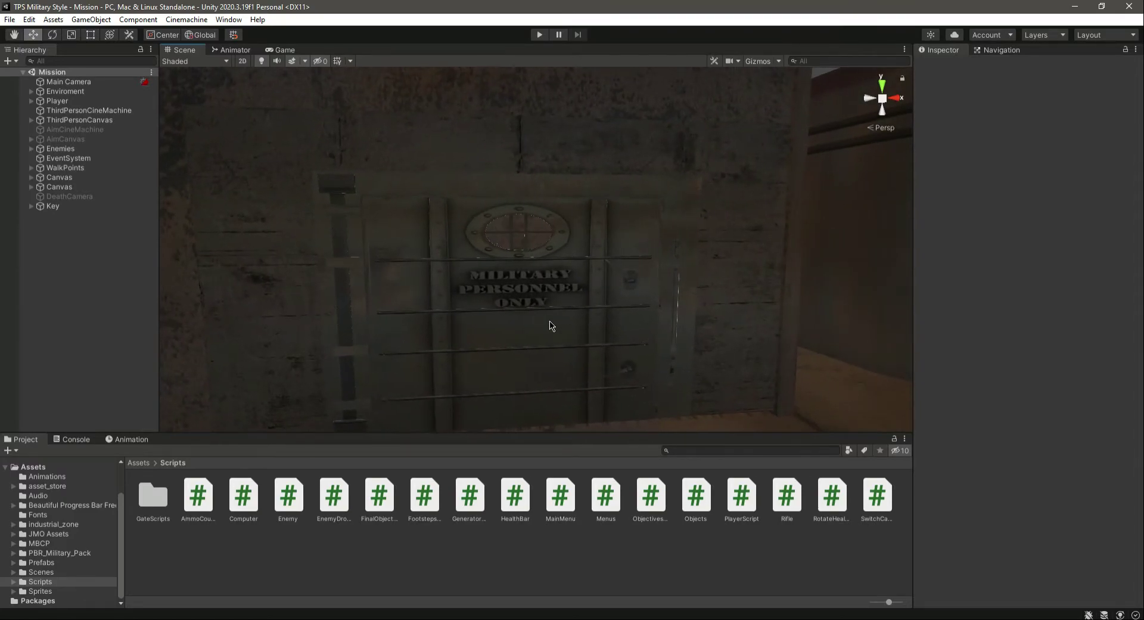
left_click(516, 331)
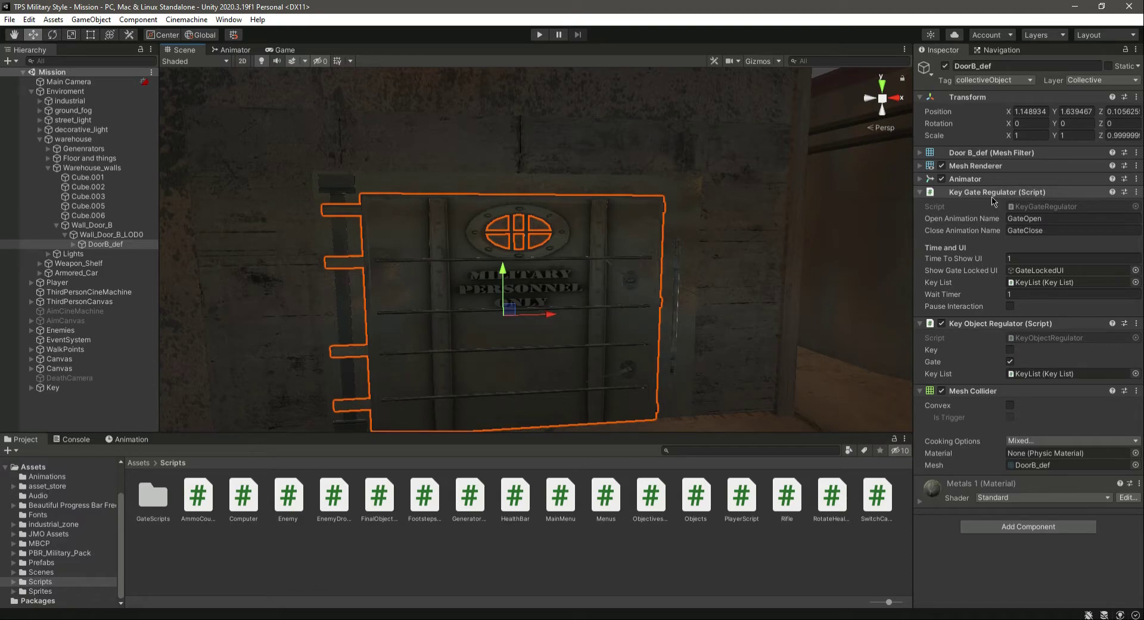
left_click(1028, 207)
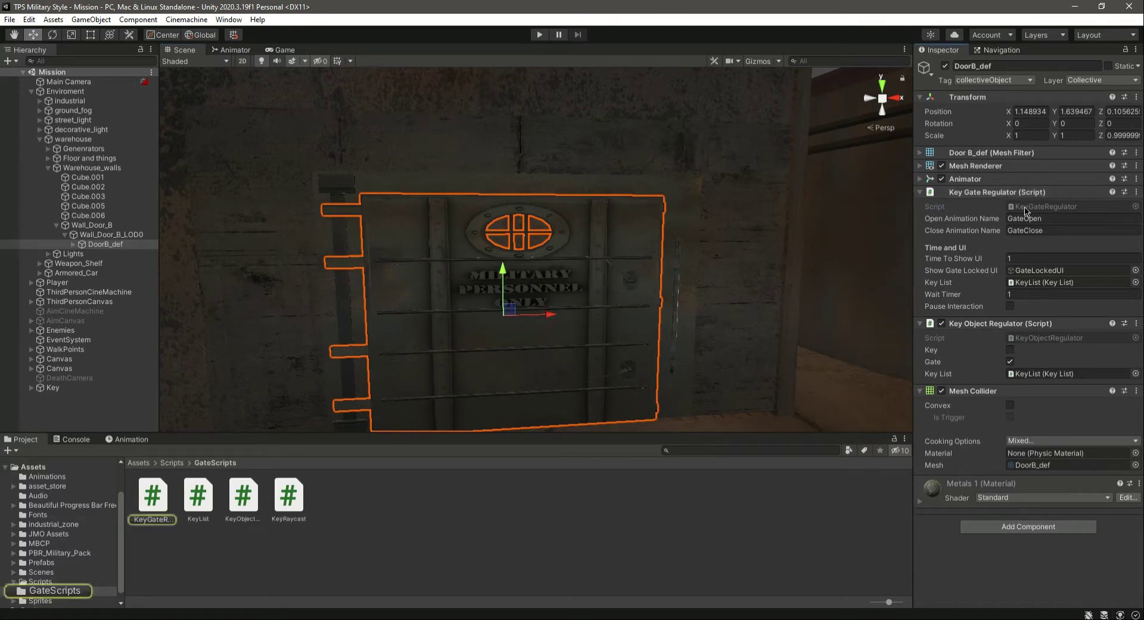
Step: Open KeyGateRegulator.cs in VS Code and begin a Sound Effect header below the fields
double_click(154, 497)
scroll(153, 511, "up", 7)
scroll(154, 511, "up", 4)
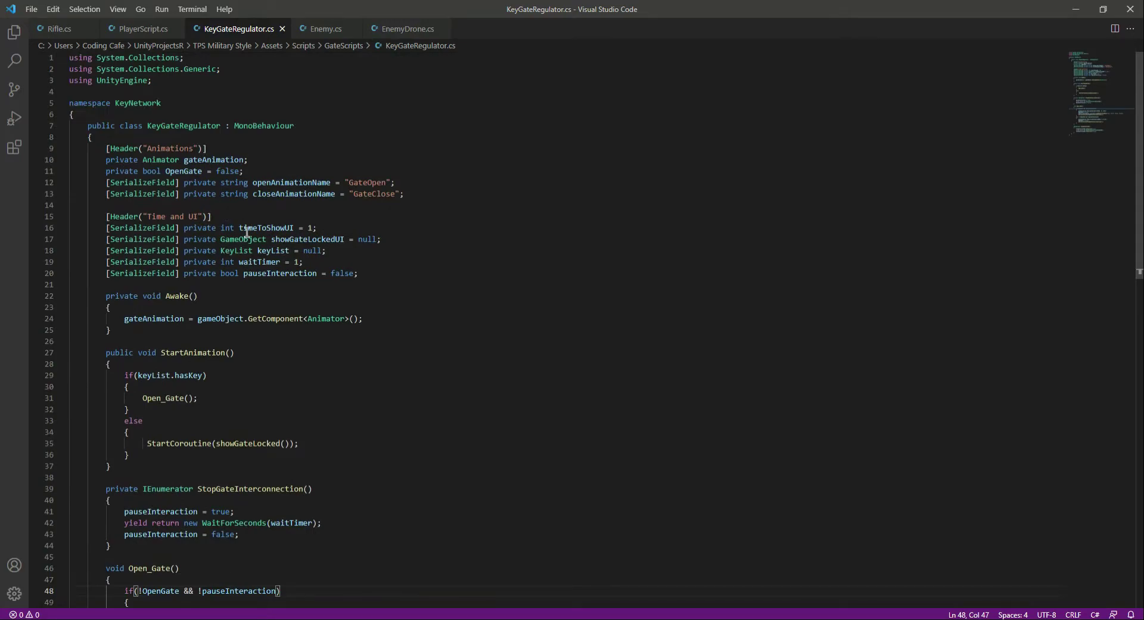
left_click(400, 279)
key("Tab")
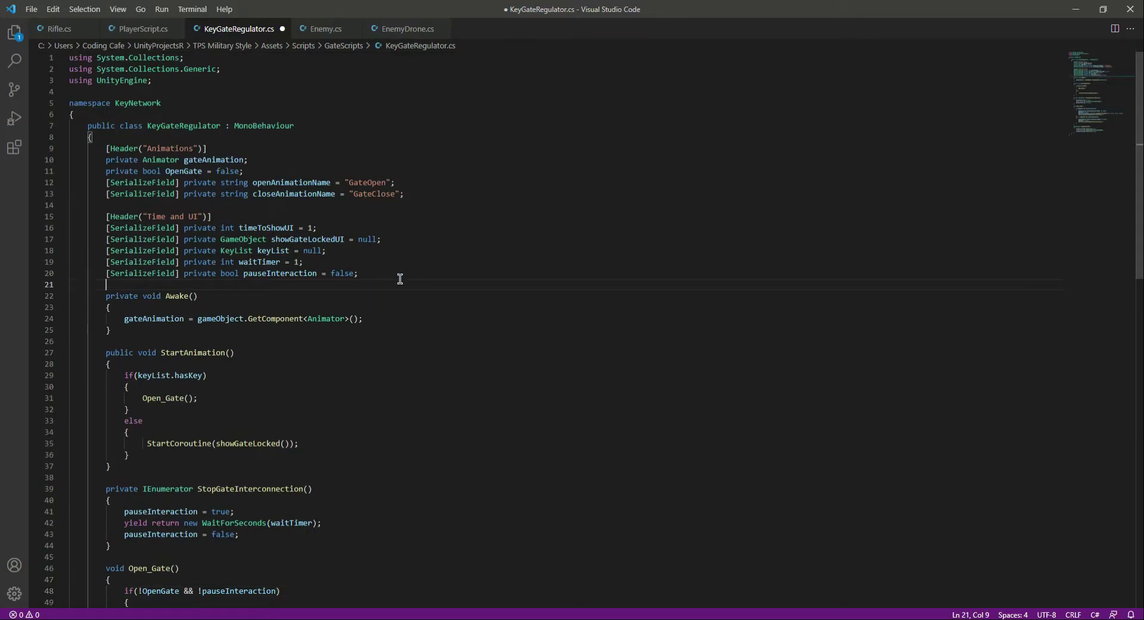
key("Return")
type("[H")
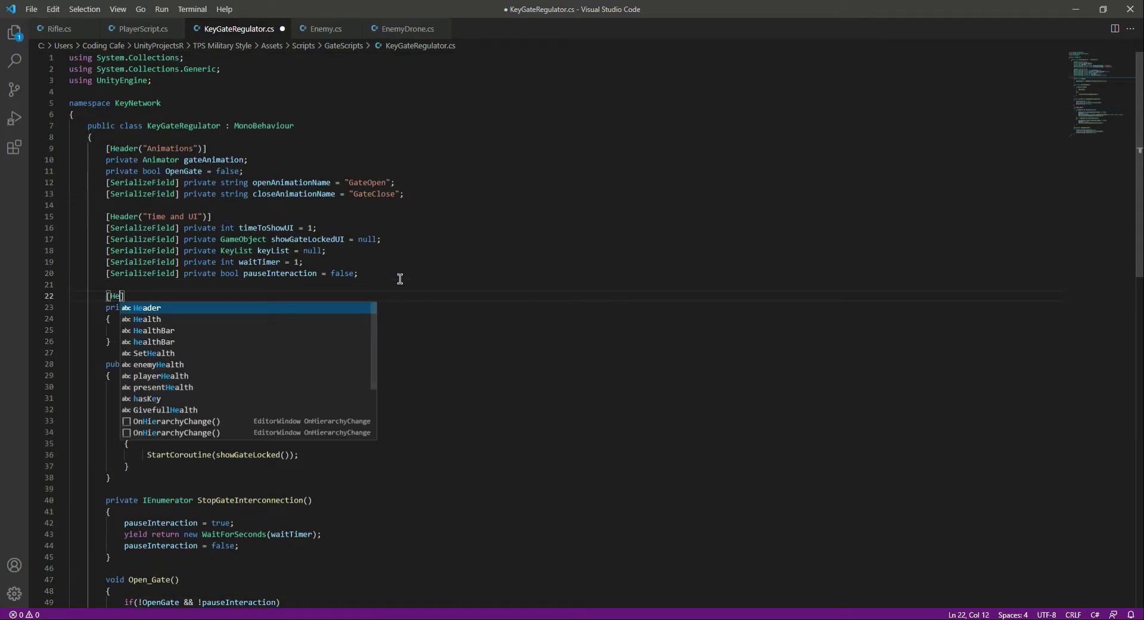
type("eader(")
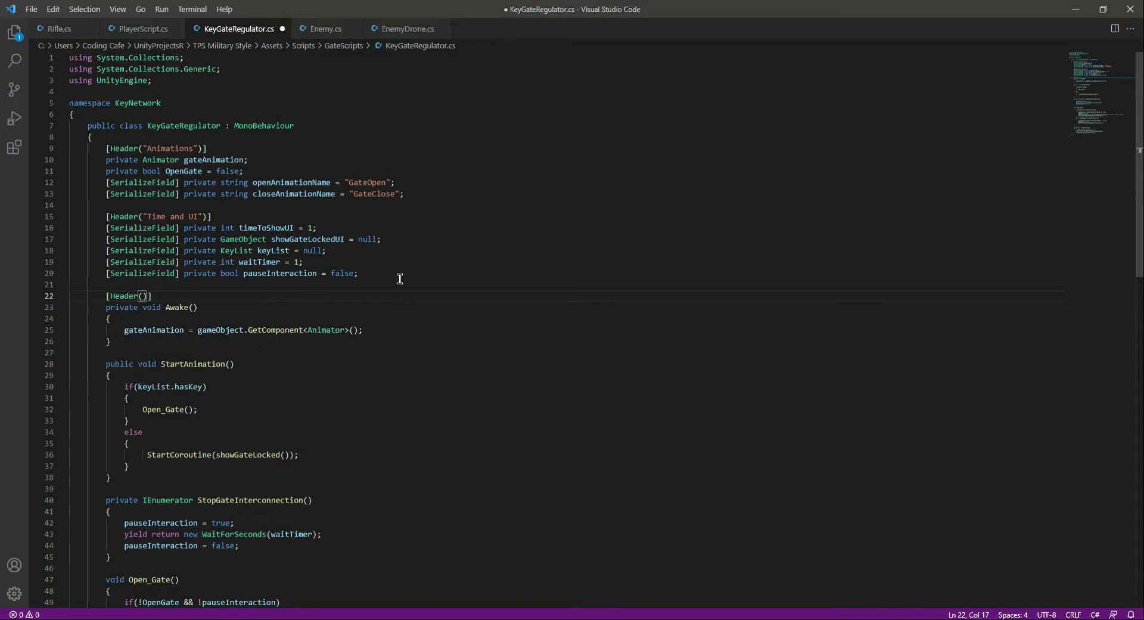
type("Sound E")
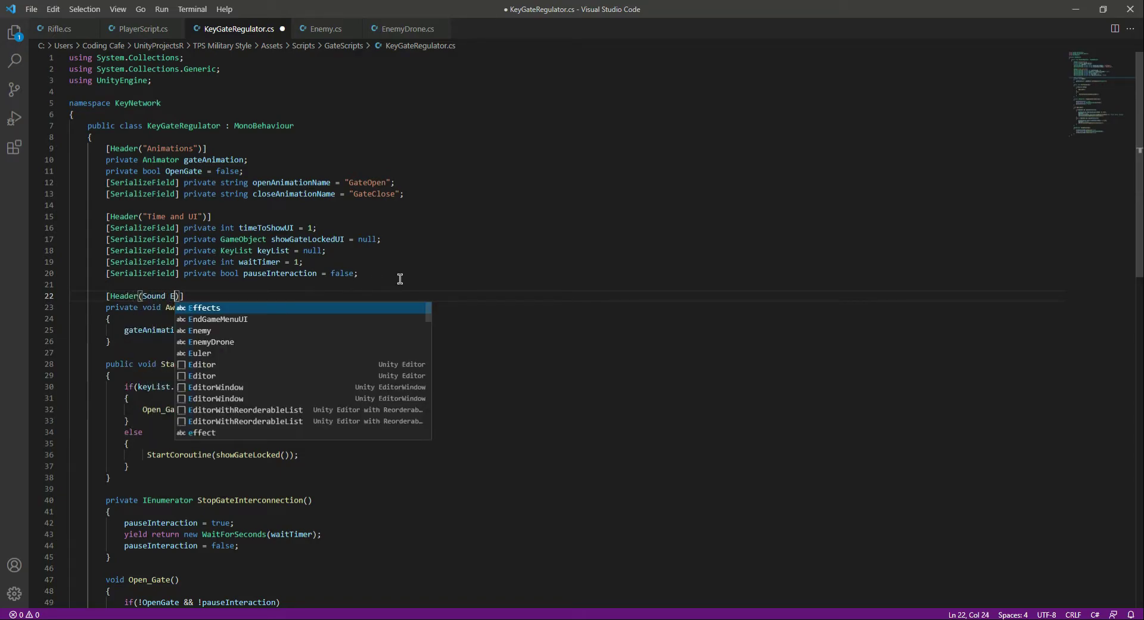
type("ffect")
Step: Finish [Header("Sound Effect")] with public gateSound and audioSource fields and save the script
key("Escape")
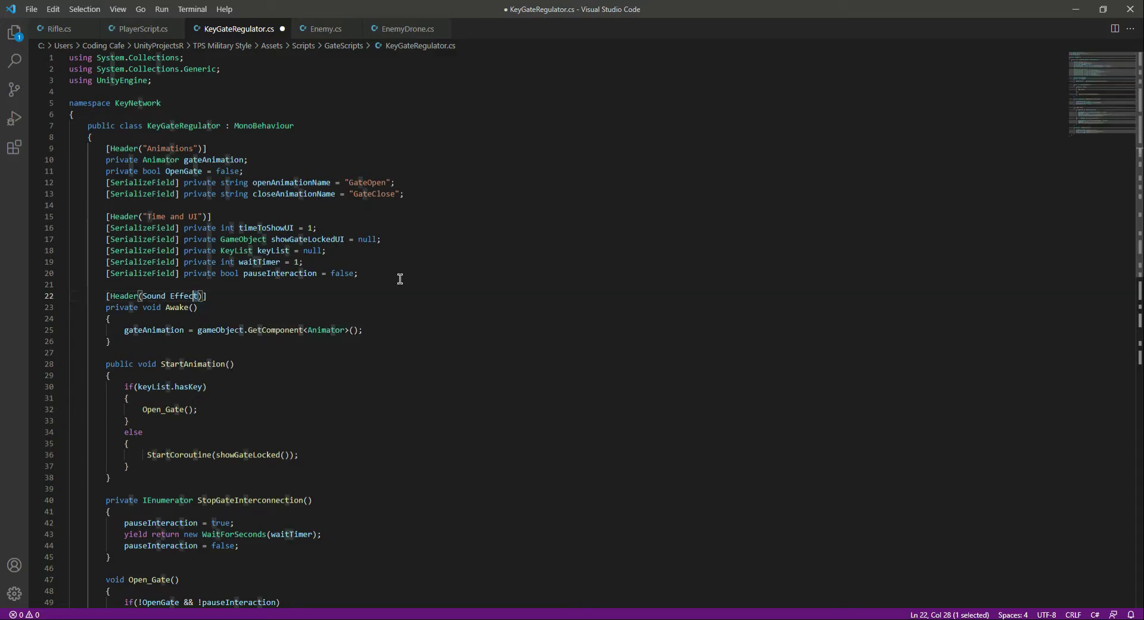
key("ctrl+shift+Left")
key("ctrl+shift+Left")
type("\"")
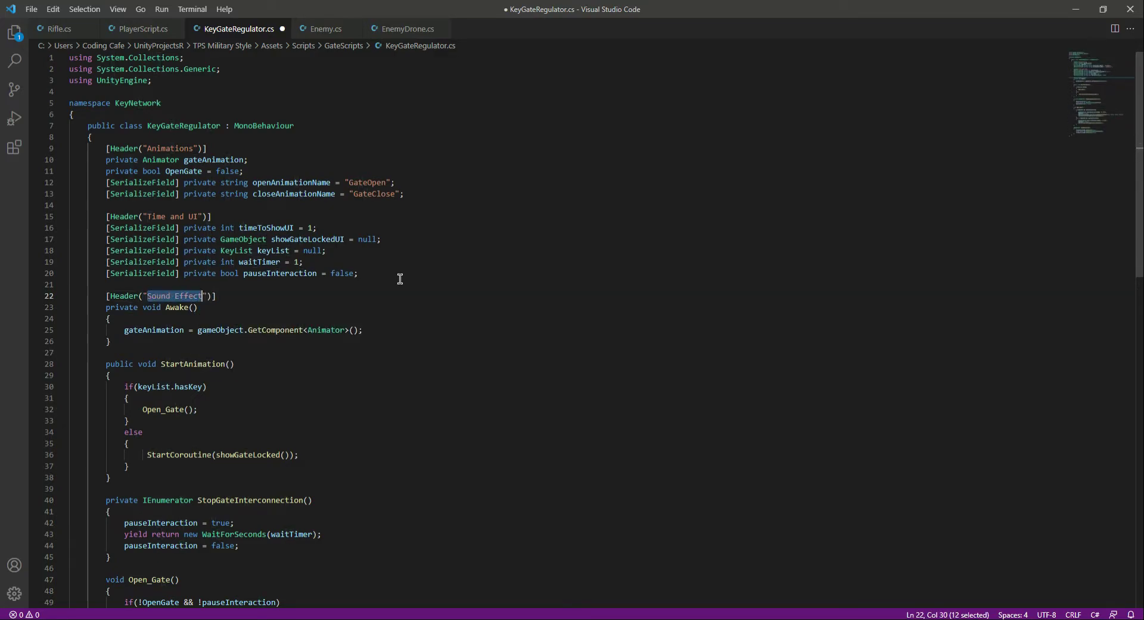
key("End")
key("Return")
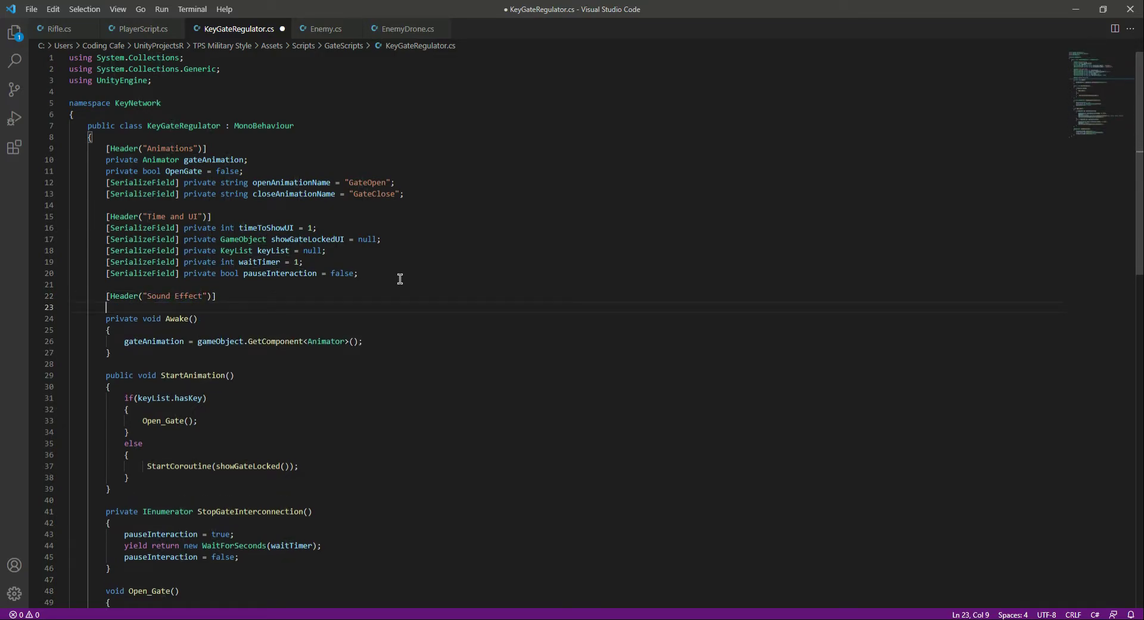
left_click_drag(107, 307, 230, 307)
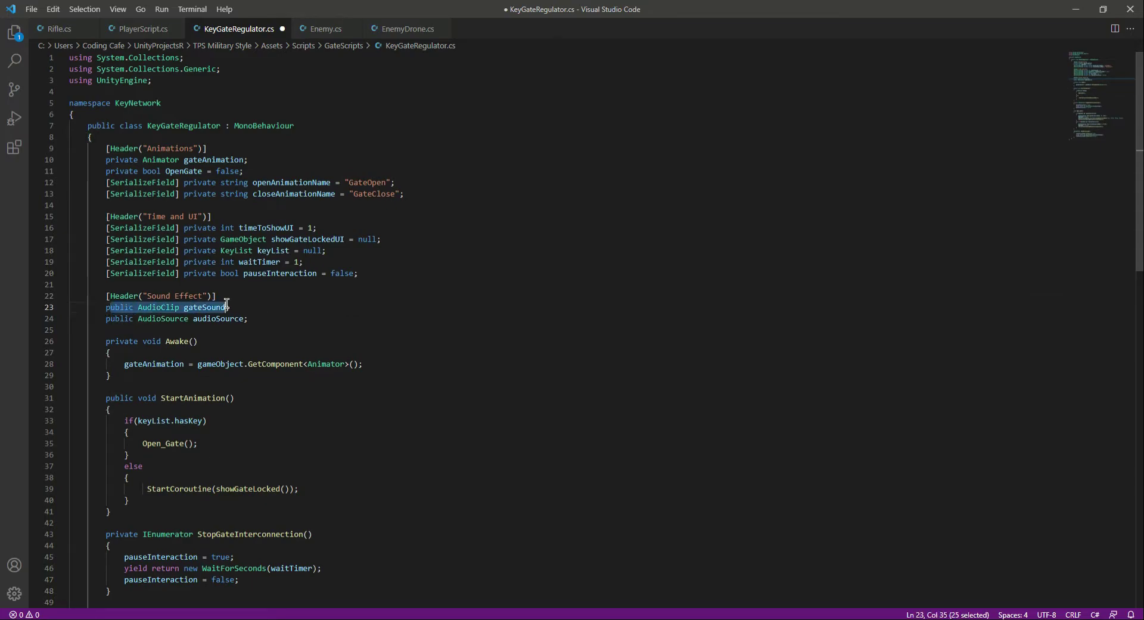
left_click_drag(106, 318, 248, 319)
left_click(255, 315)
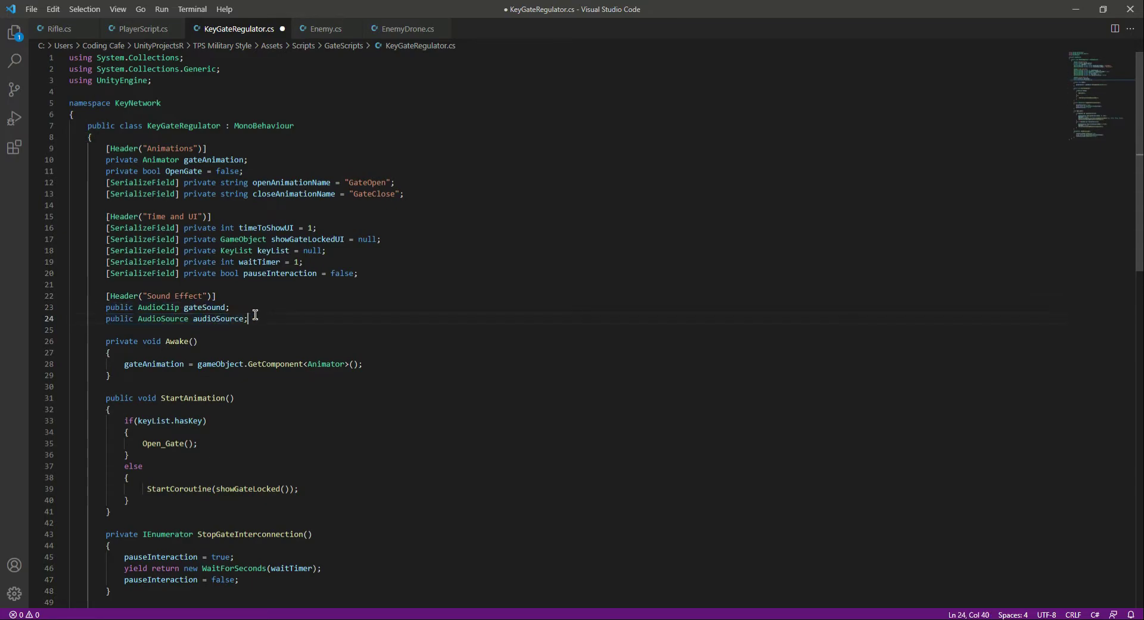
key("ctrl+s")
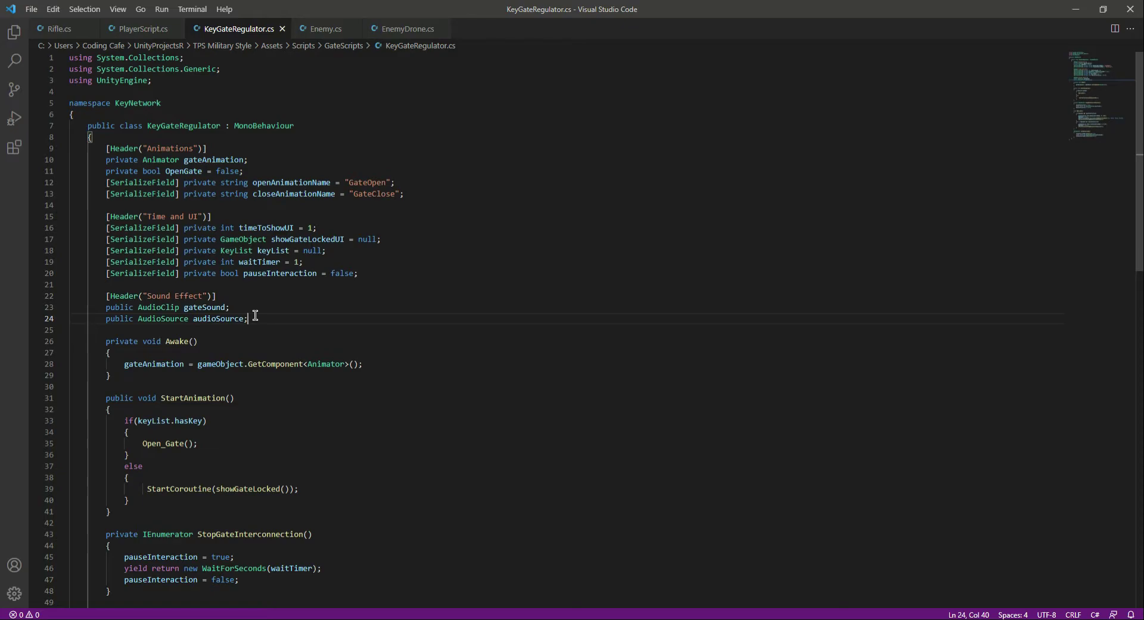
Step: Add audioSource.PlayOneShot(gateSound); after the open-animation call in Open_Gate
scroll(255, 314, "down", 6)
scroll(255, 315, "down", 6)
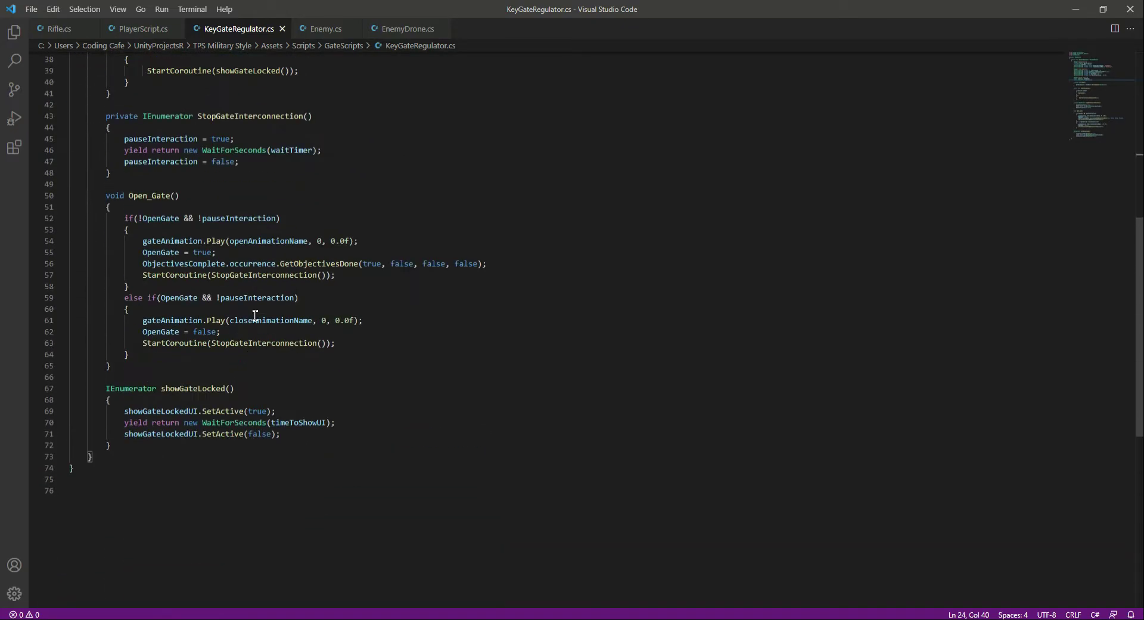
left_click(166, 209)
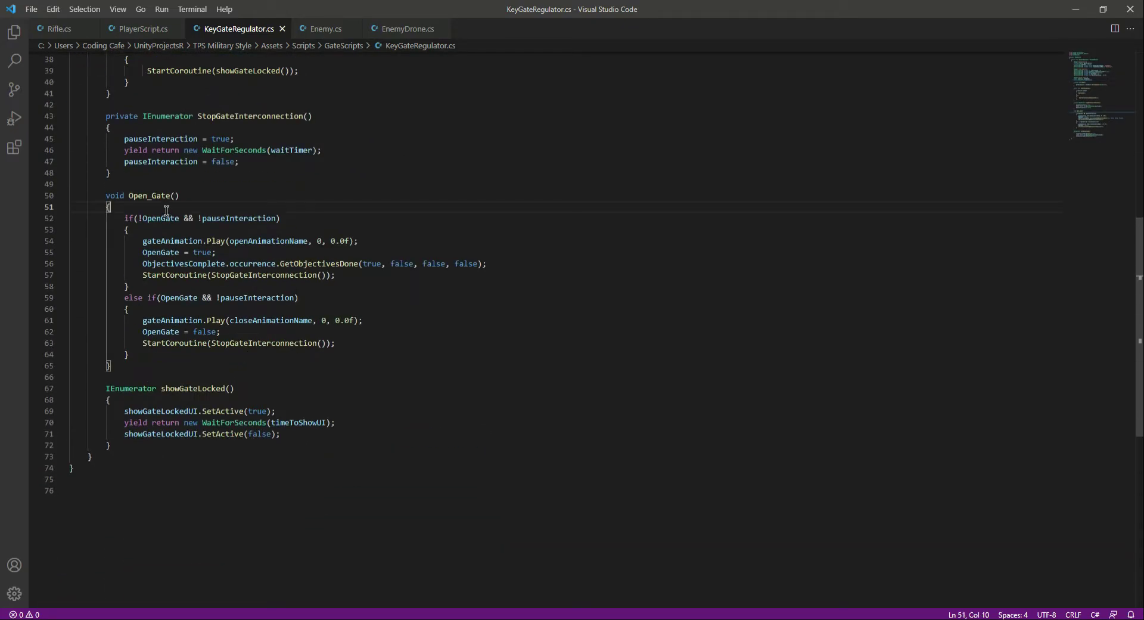
left_click(379, 240)
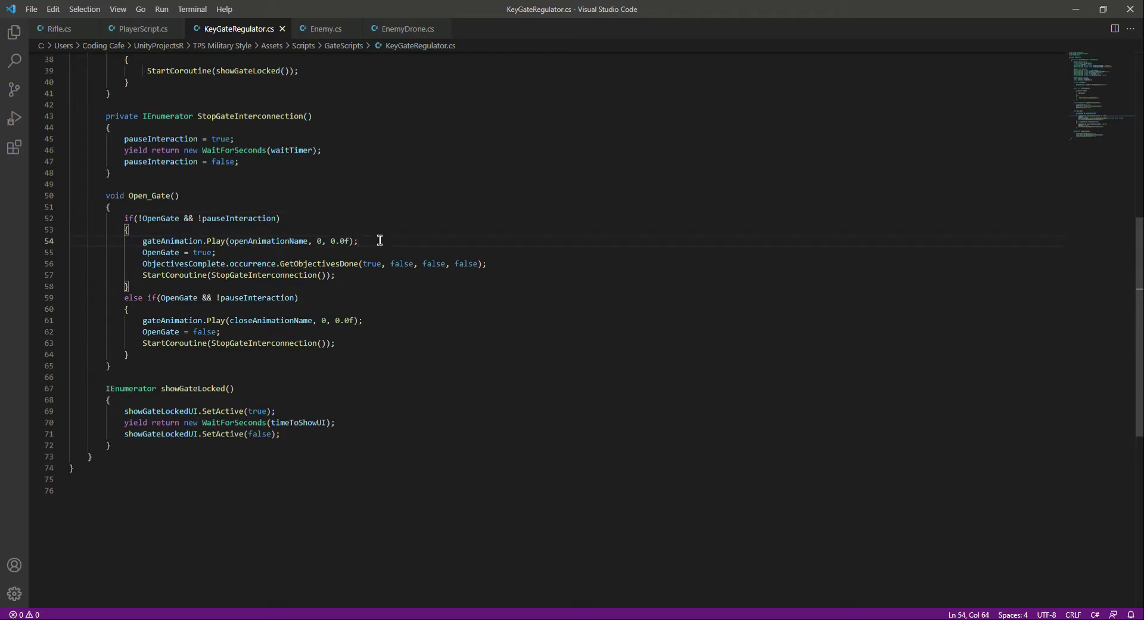
key("Return")
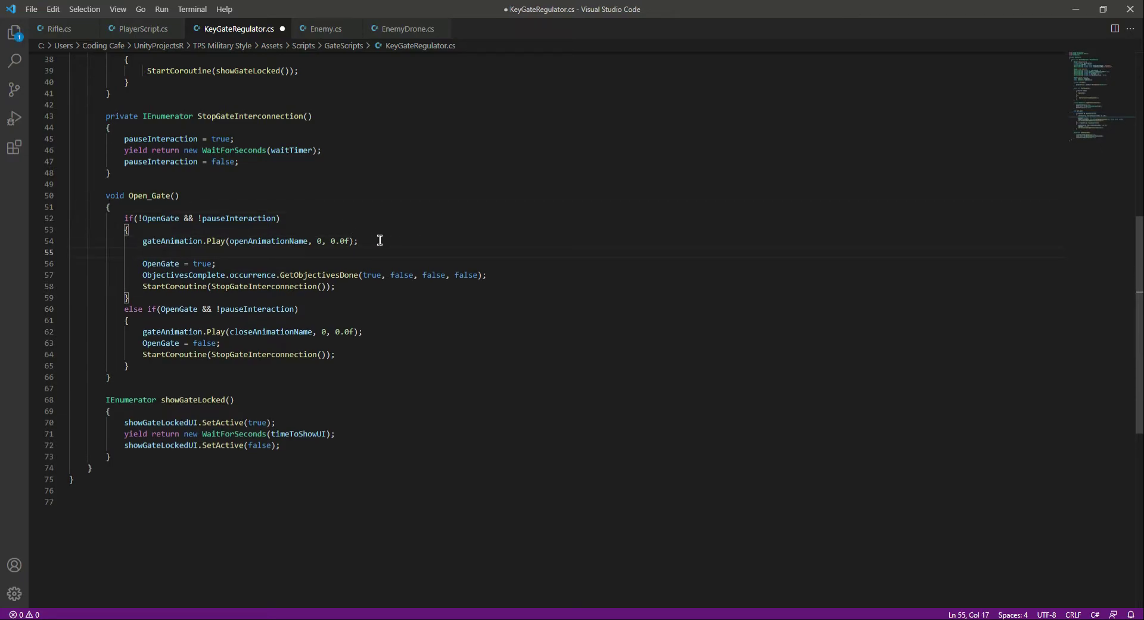
type("a")
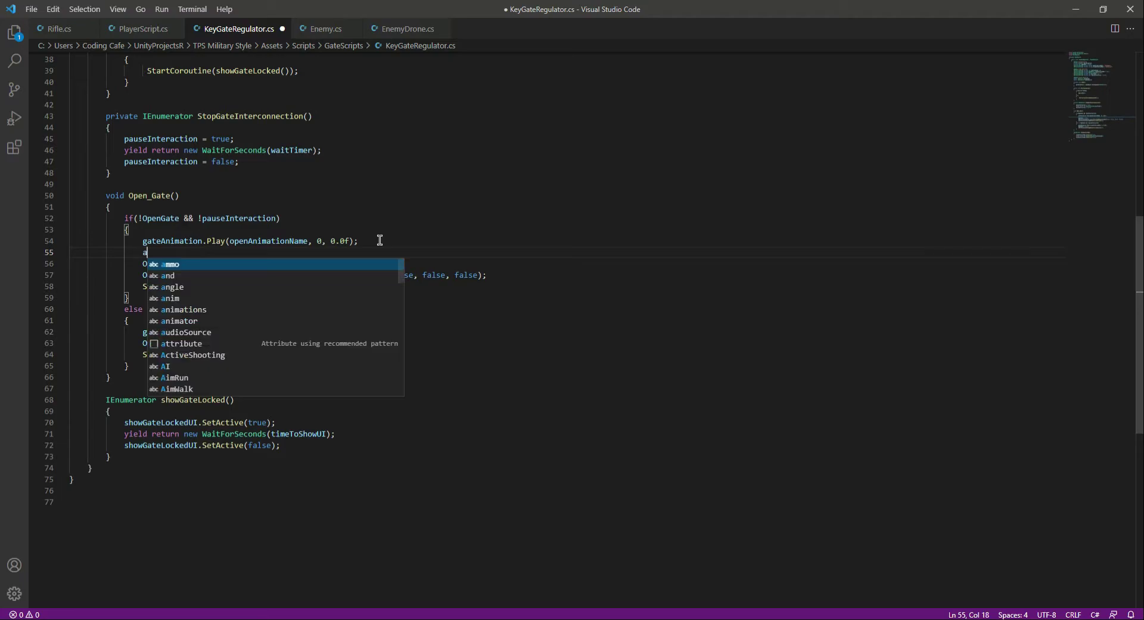
type("ui")
key("Tab")
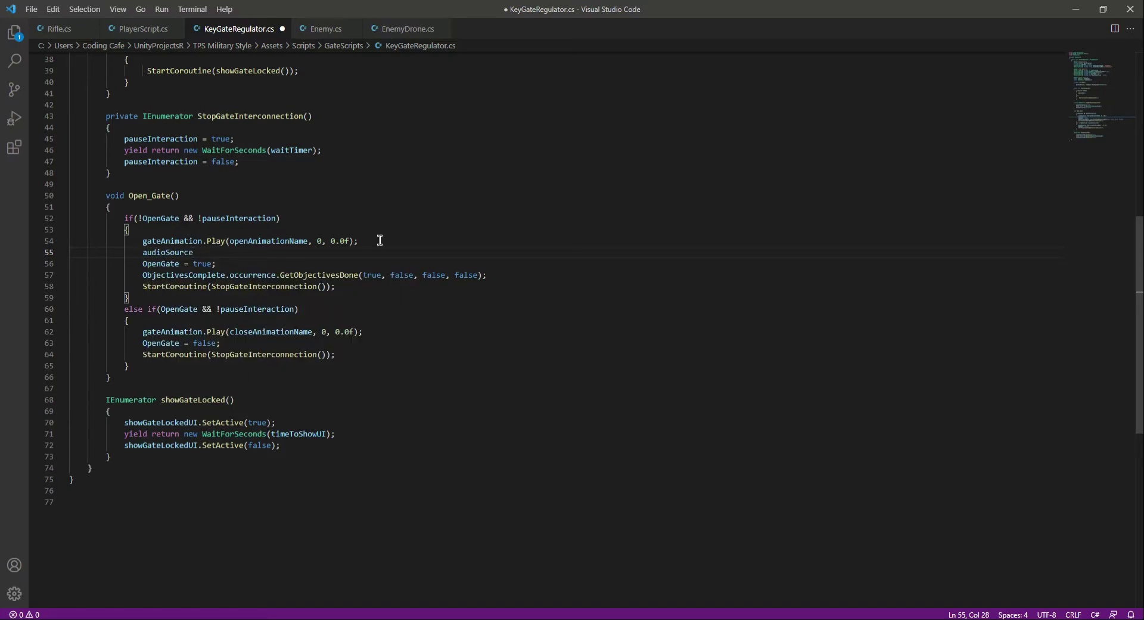
type(".Play")
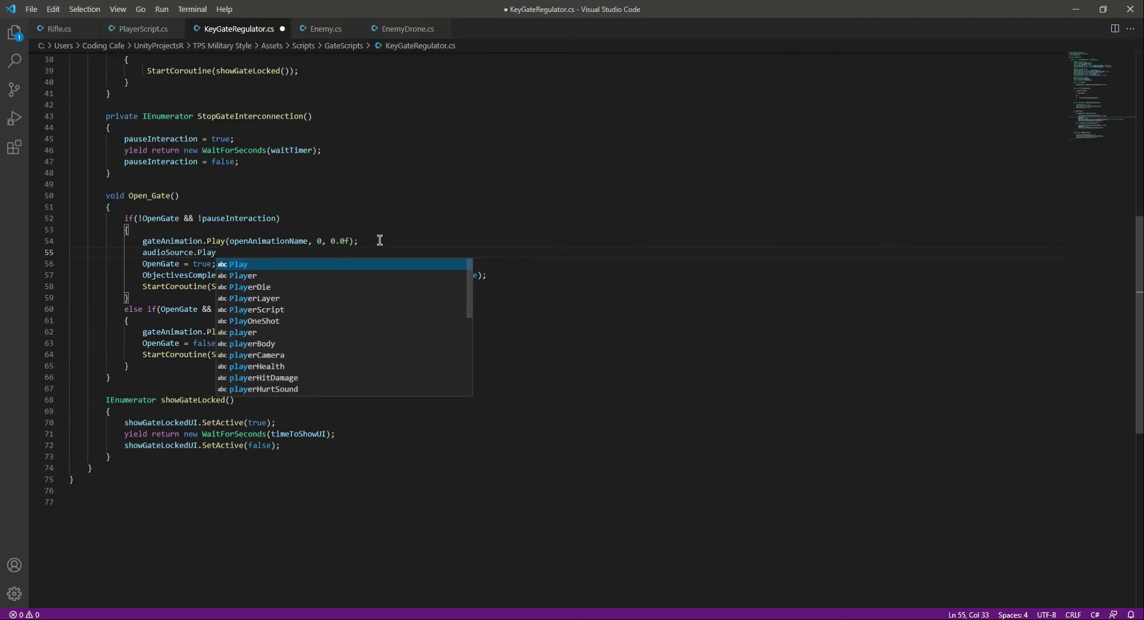
type("O")
key("BackSpace")
type("On")
key("Tab")
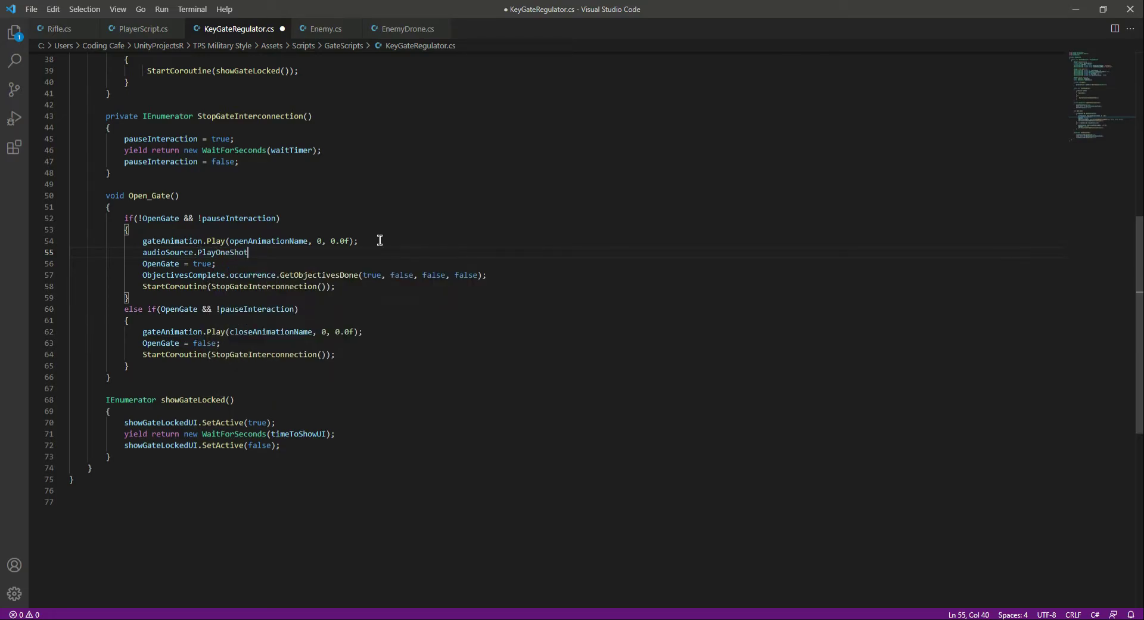
type("(g")
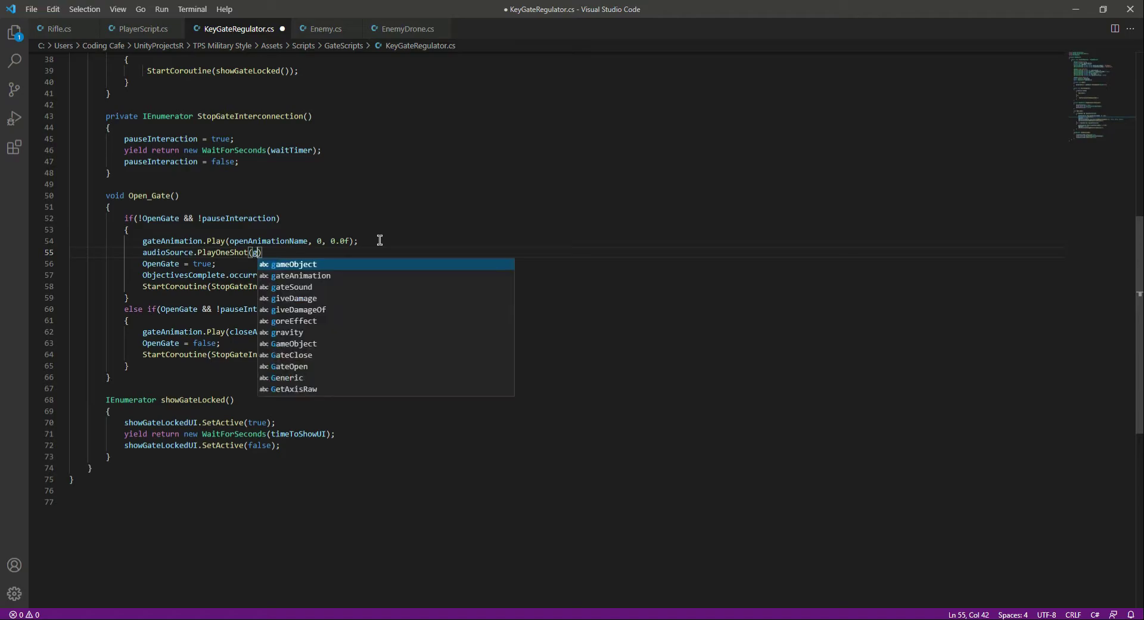
type("ate")
key("Down")
key("Tab")
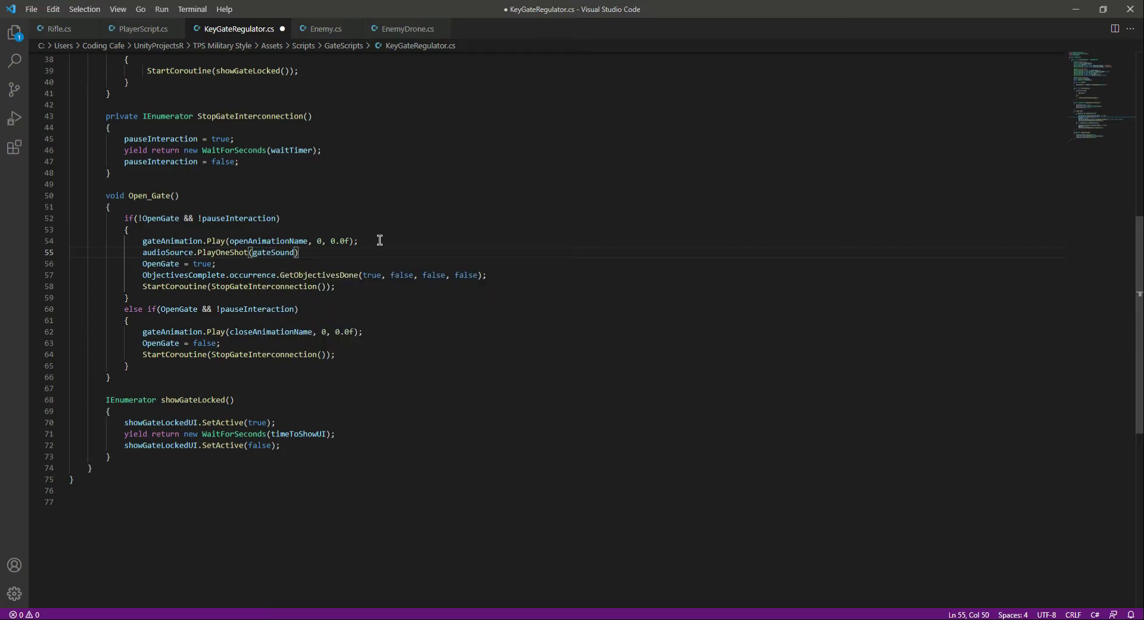
Step: Paste the same PlayOneShot line after the close-animation call and save the script
key("shift+Home")
key("ctrl+c")
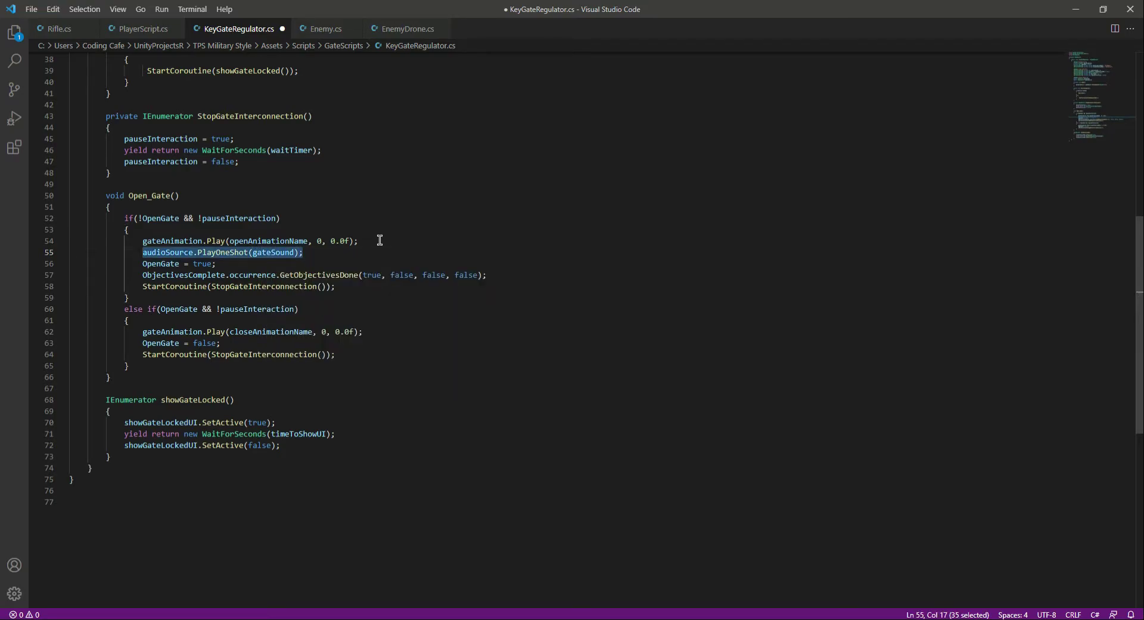
key("Down")
key("Down")
key("Down")
key("Down")
key("Down")
key("Down")
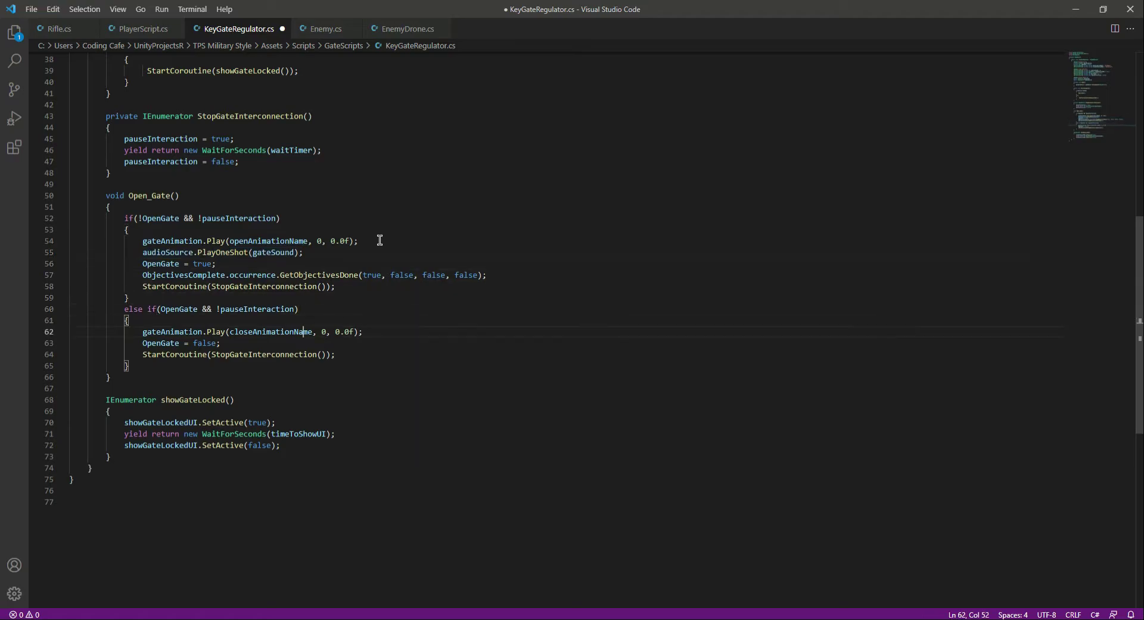
key("Down")
key("End")
key("Return")
key("ctrl+v")
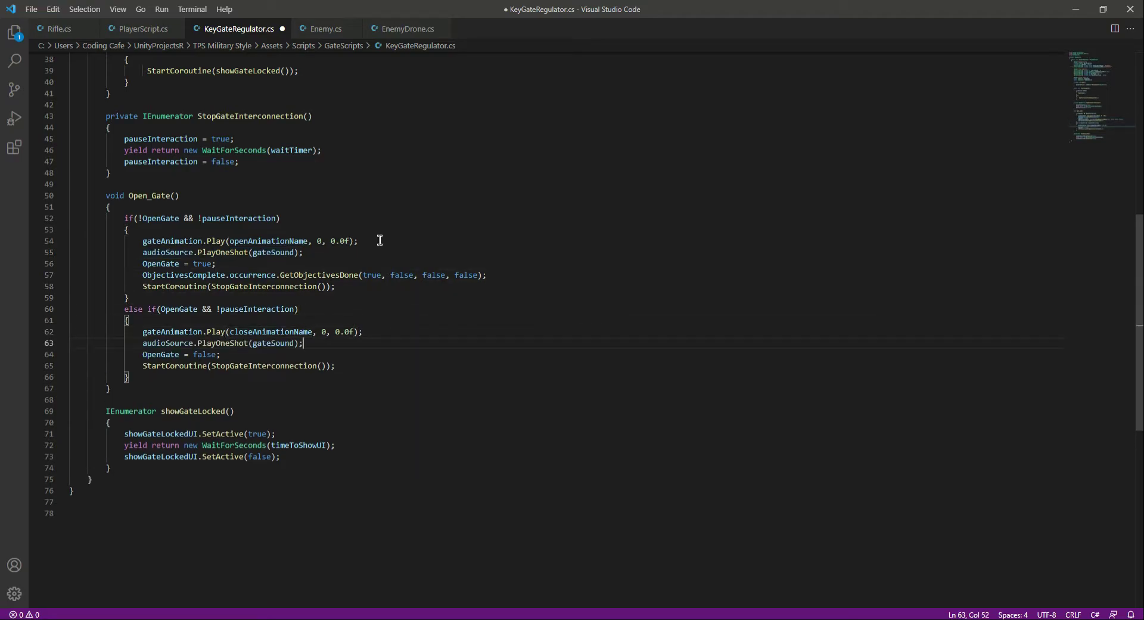
key("ctrl+s")
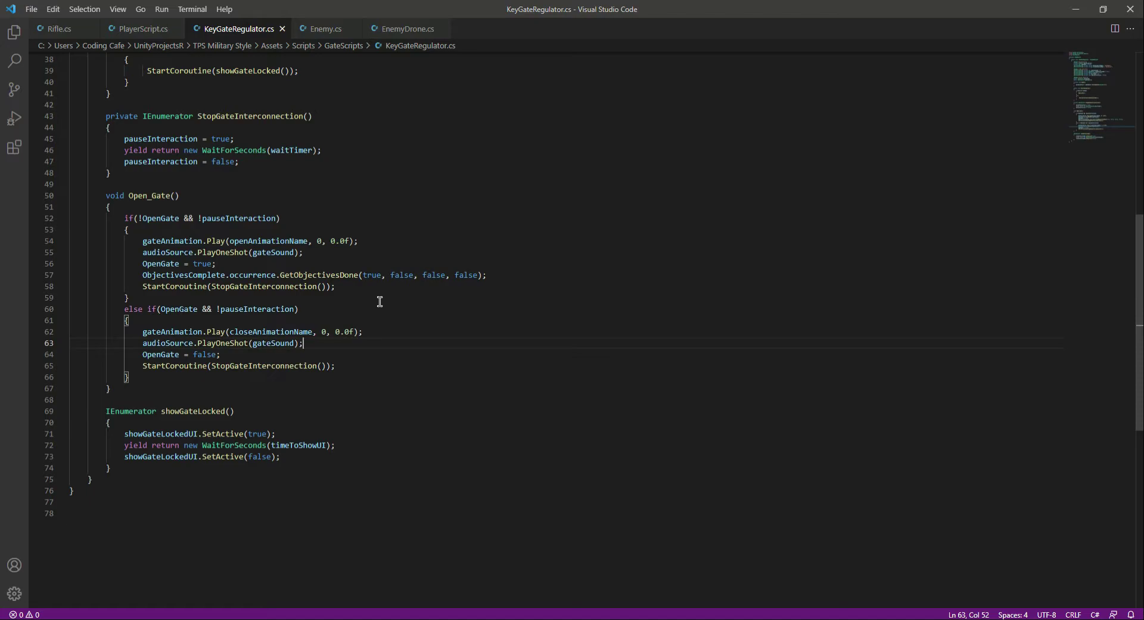
left_click(278, 357)
key("Up")
key("Up")
key("Up")
Step: Add an Audio Source component to the warehouse door in Unity
key("alt+Tab")
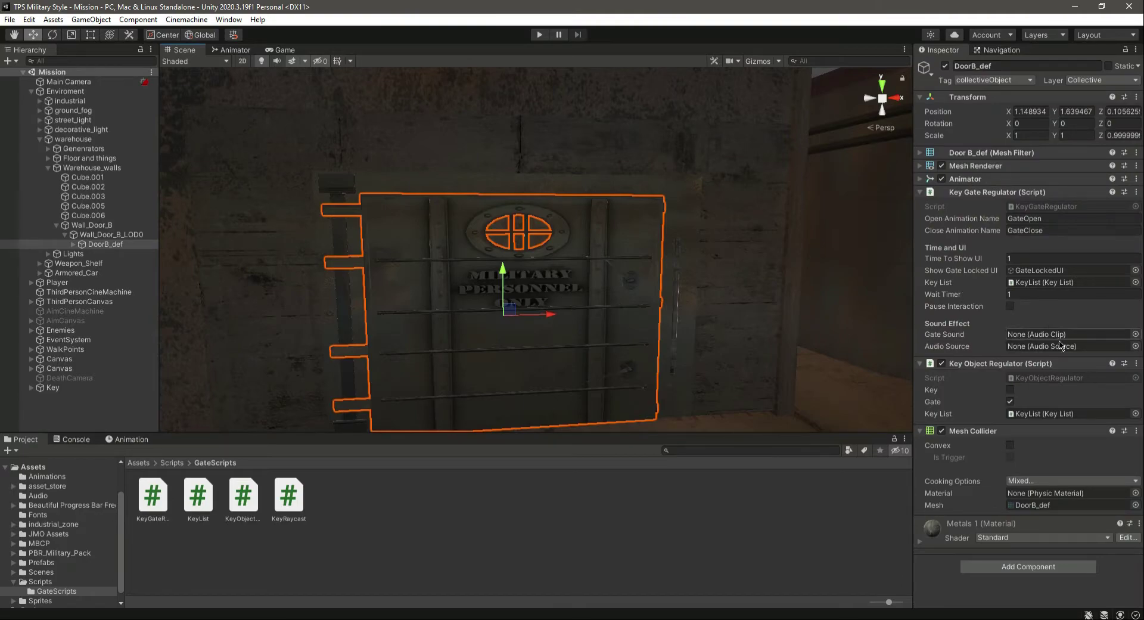
left_click(1014, 568)
type("aud")
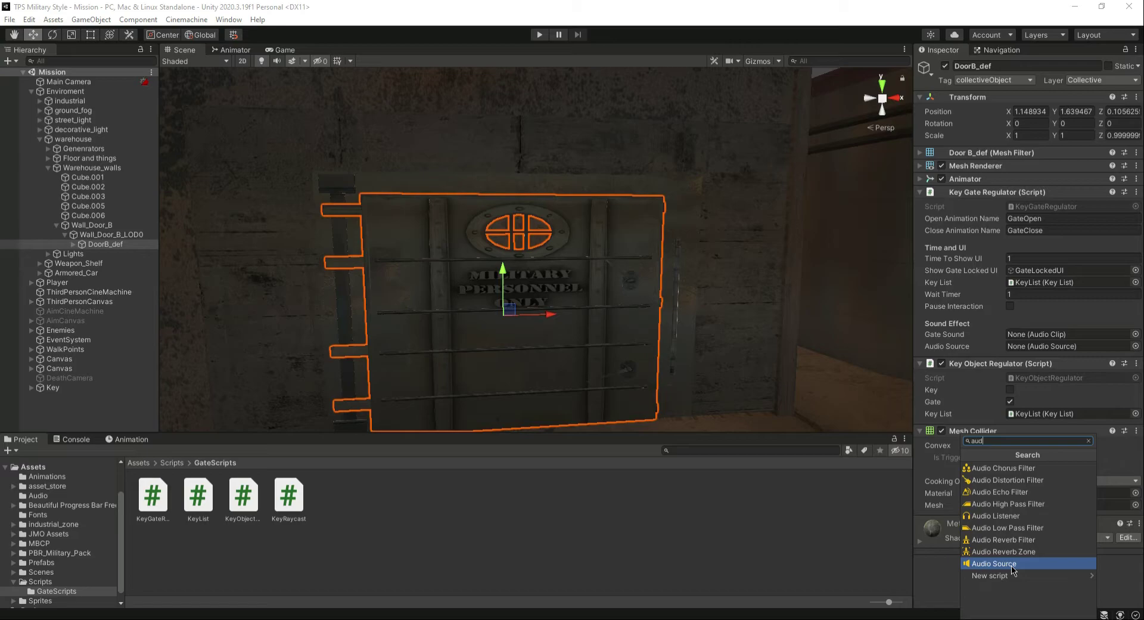
left_click(1014, 564)
Step: Make the door's audio fully 3D at about 0.116 volume and link it to Key Gate Regulator
scroll(1014, 560, "down", 5)
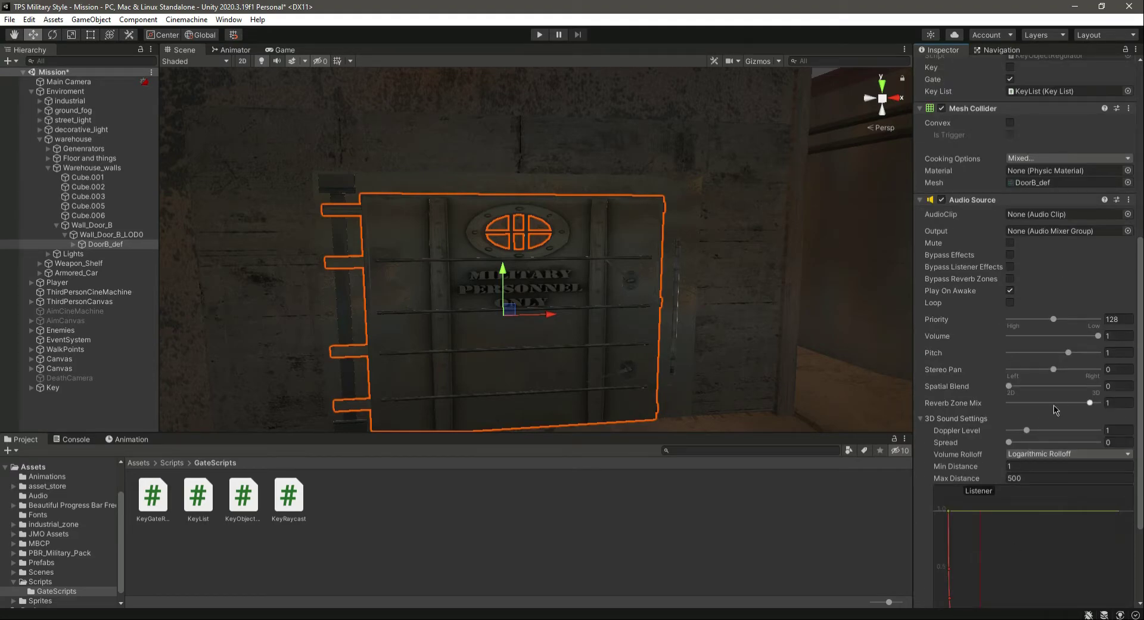
left_click_drag(1043, 390, 1106, 386)
left_click_drag(1099, 336, 1019, 336)
left_click(920, 201)
mouse_move(969, 523)
left_mouse_down()
mouse_move(1056, 333)
mouse_move(1046, 342)
left_mouse_up()
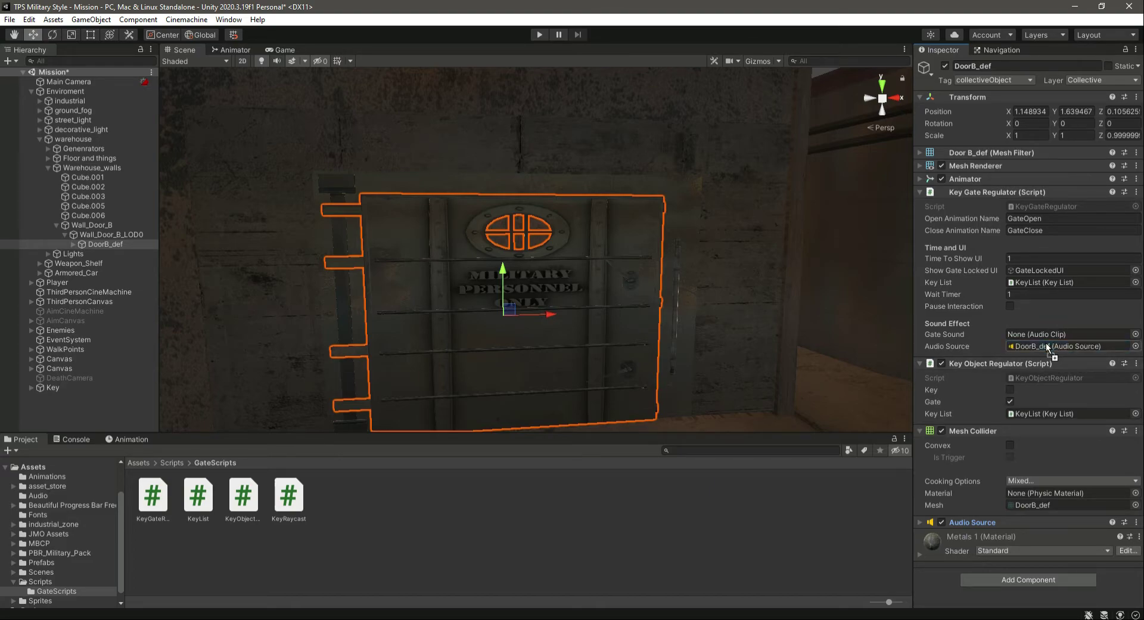
Step: Assign the Door clip from Assets/Audio as the Gate Sound and save the scene
left_click(38, 514)
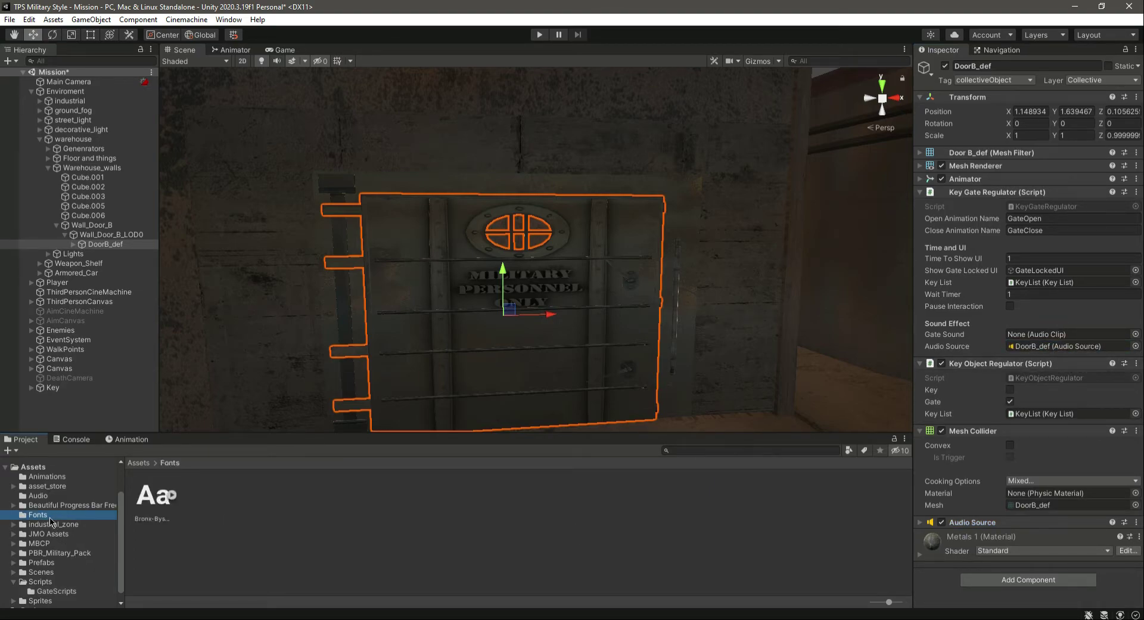
left_click(35, 496)
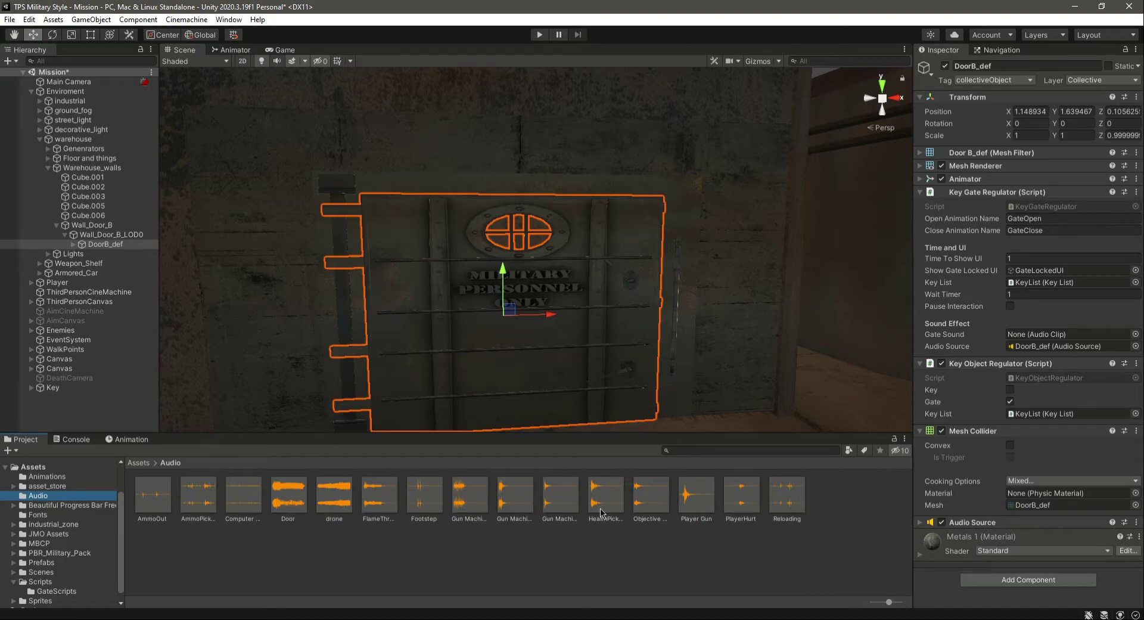
left_click_drag(286, 505, 1067, 334)
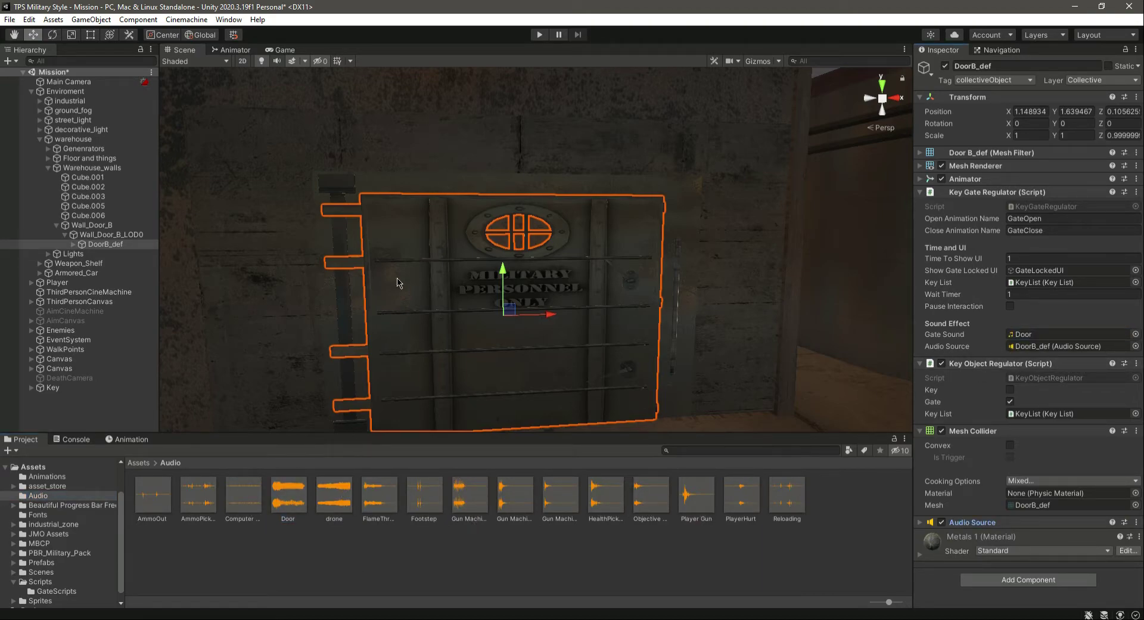
key("ctrl+s")
Step: Collapse the Wall_Door_B, Warehouse_walls, warehouse and Enviroment groups in the Hierarchy
left_click(57, 225)
left_click(49, 168)
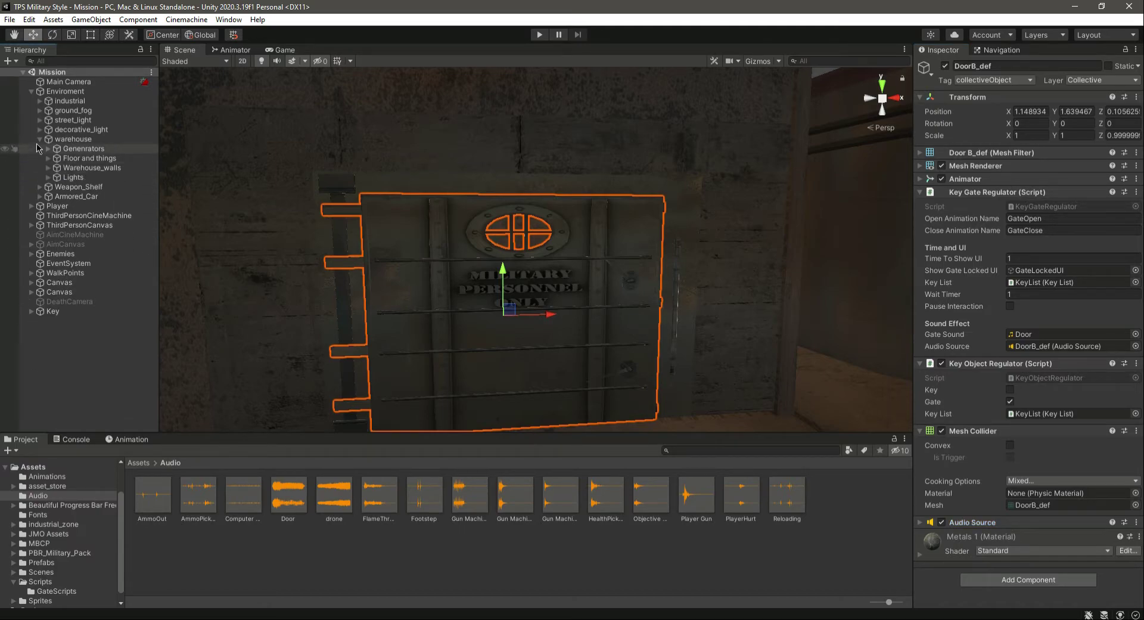
left_click(40, 139)
left_click(32, 91)
Step: Deactivate the Enemies object and start play mode
double_click(65, 103)
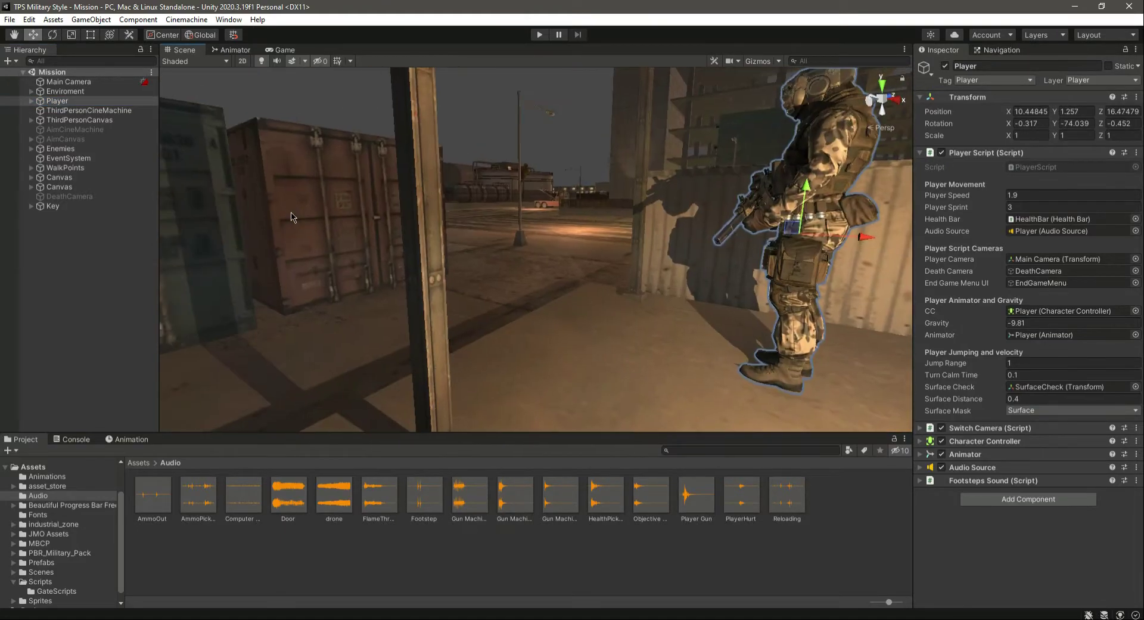
left_click(136, 150)
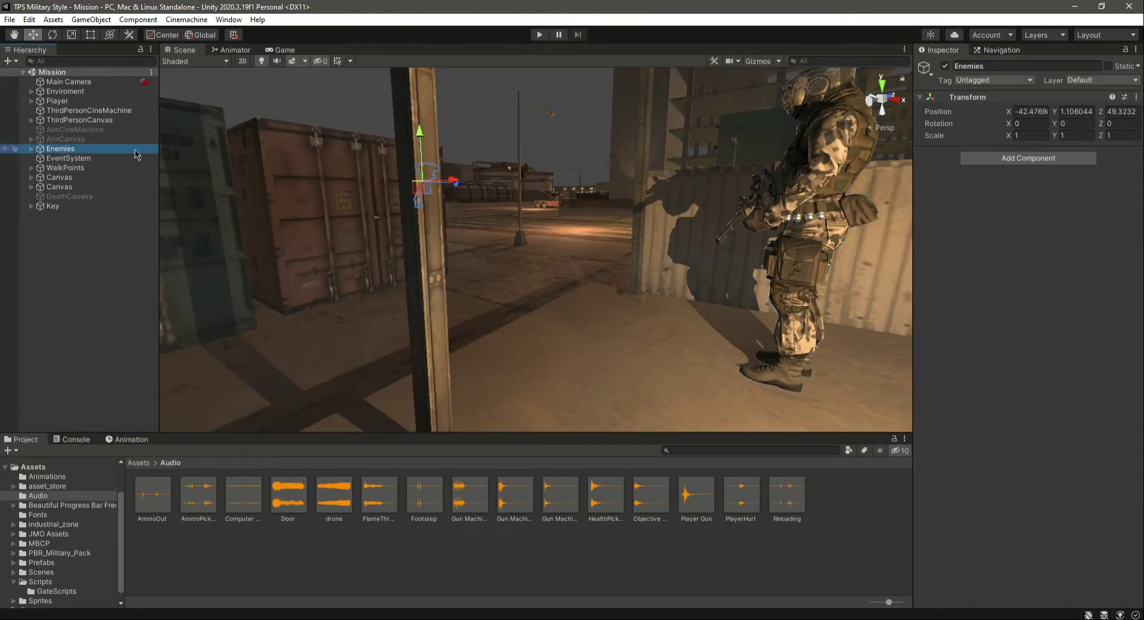
left_click(946, 66)
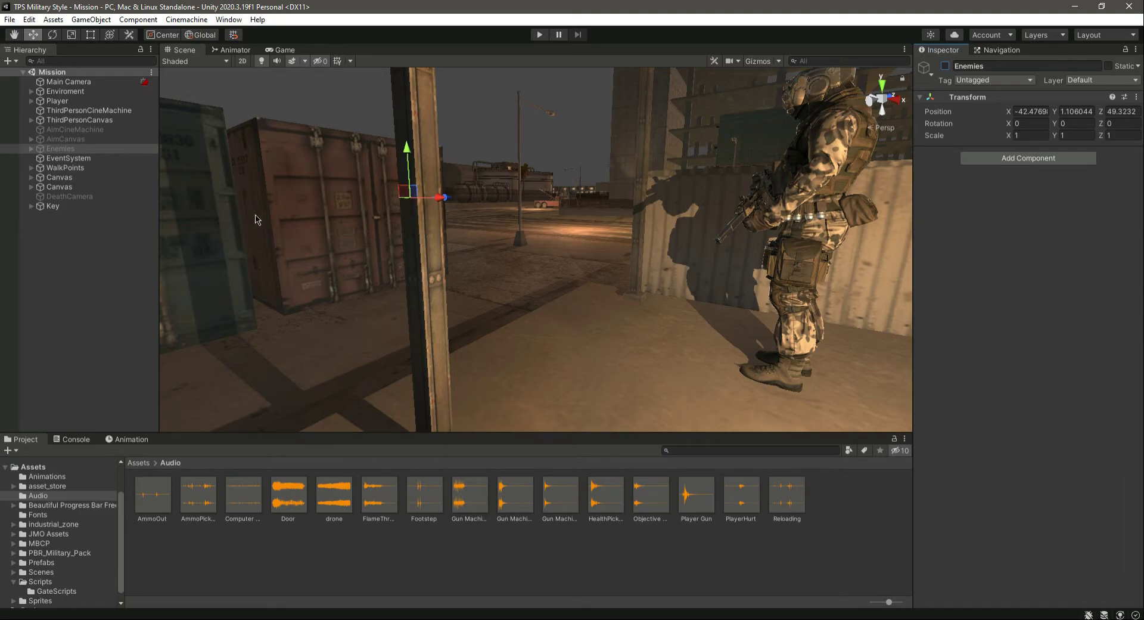
left_click(538, 36)
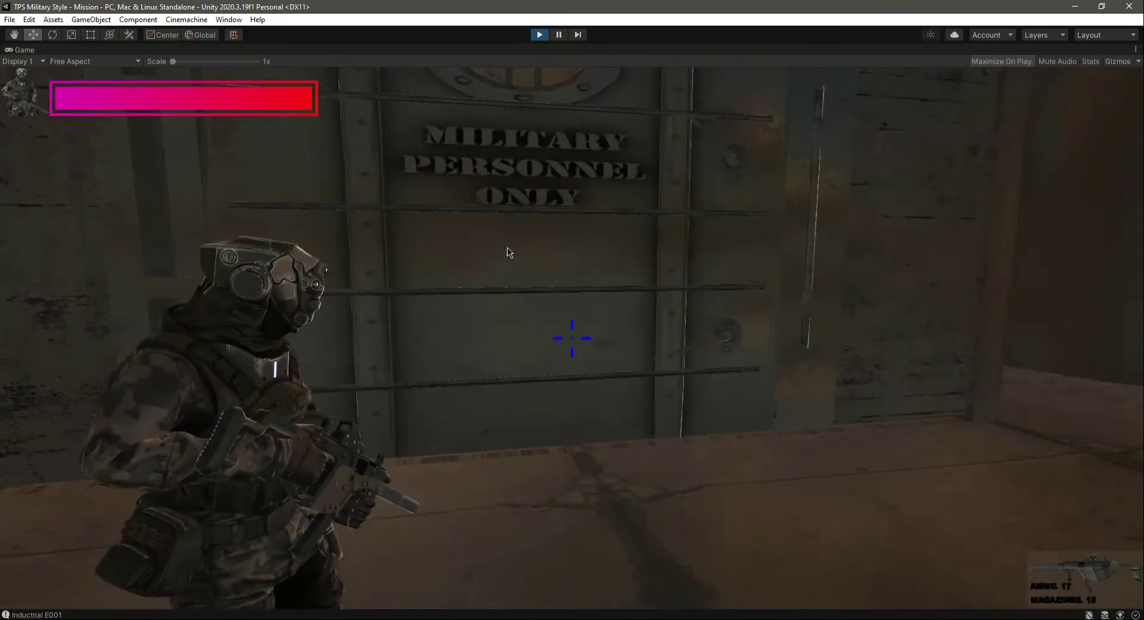
Step: Walk the soldier through the warehouse door and around it, then stop play mode
key("w")
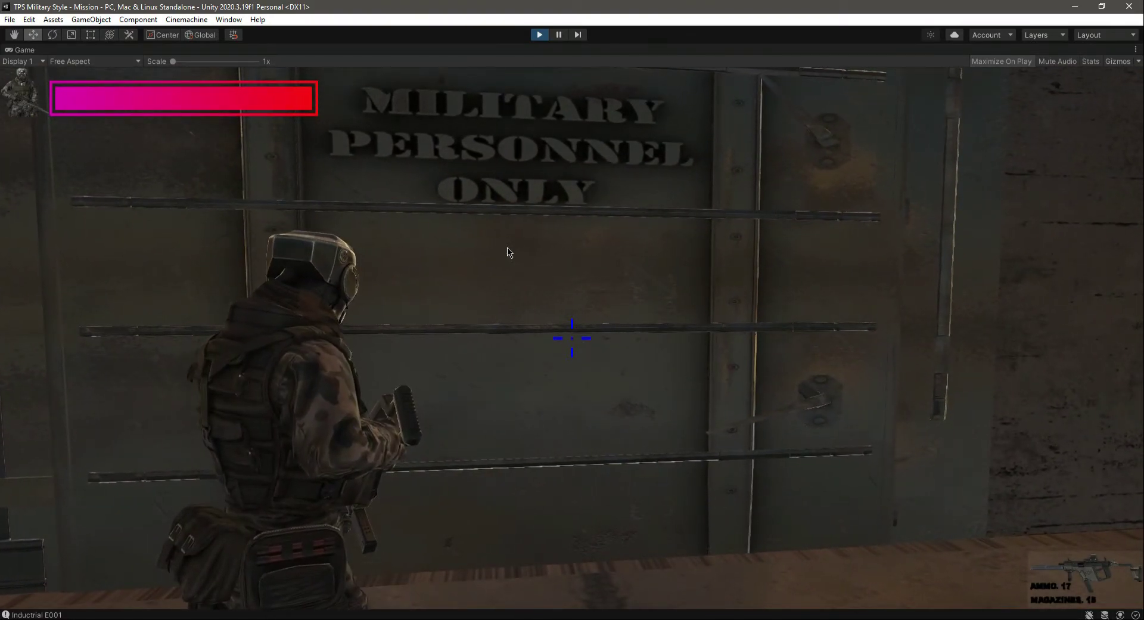
key("d")
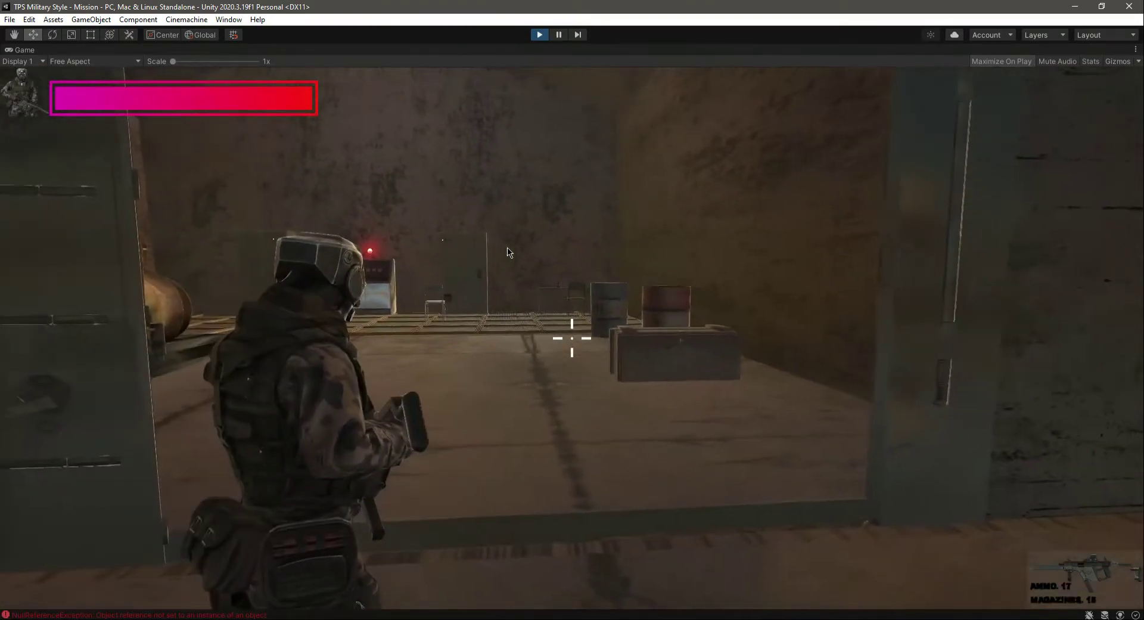
key("w")
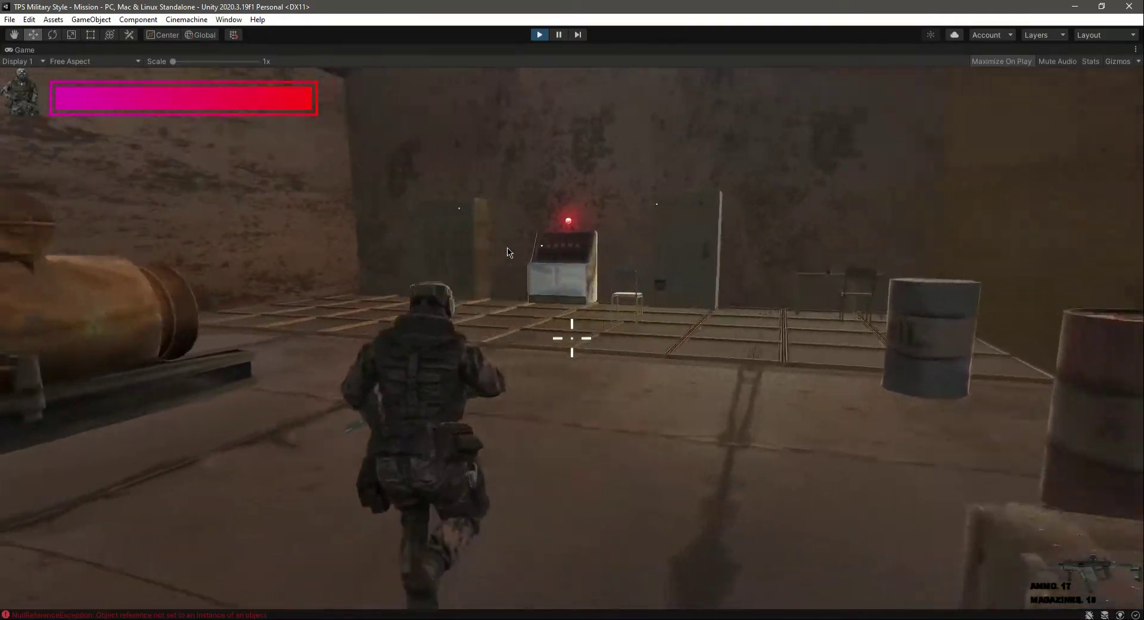
key("a")
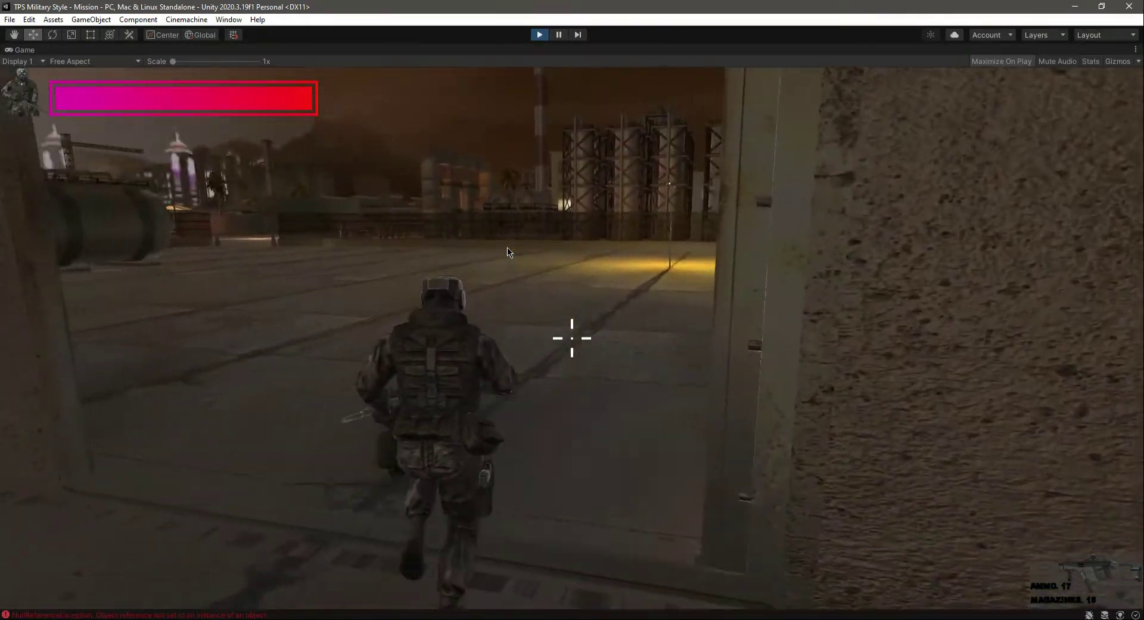
key("d")
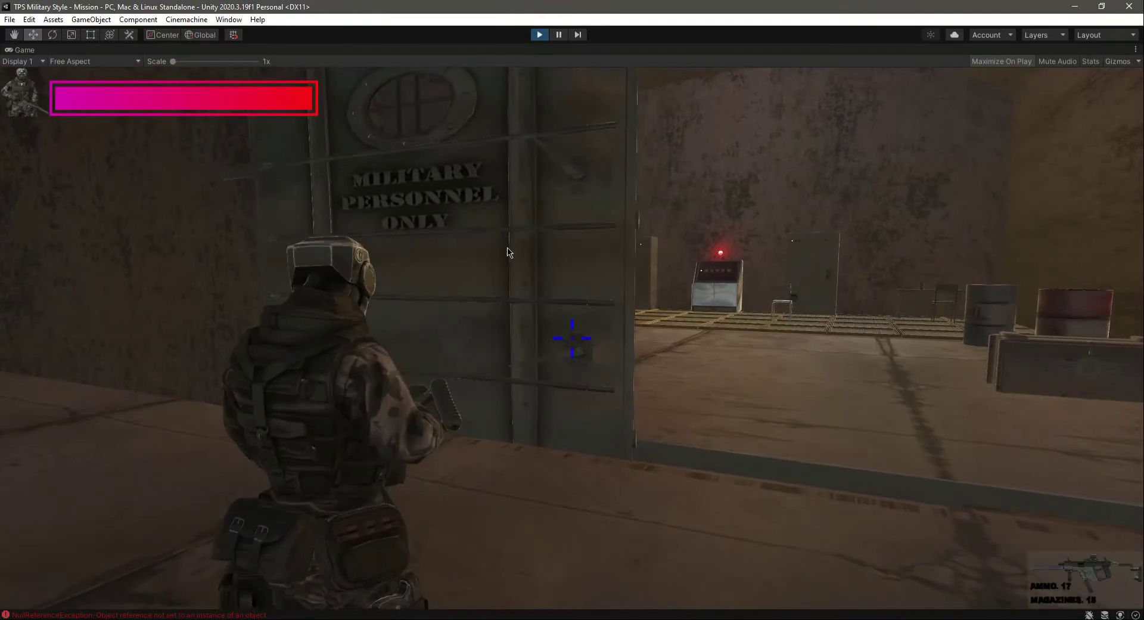
key("d")
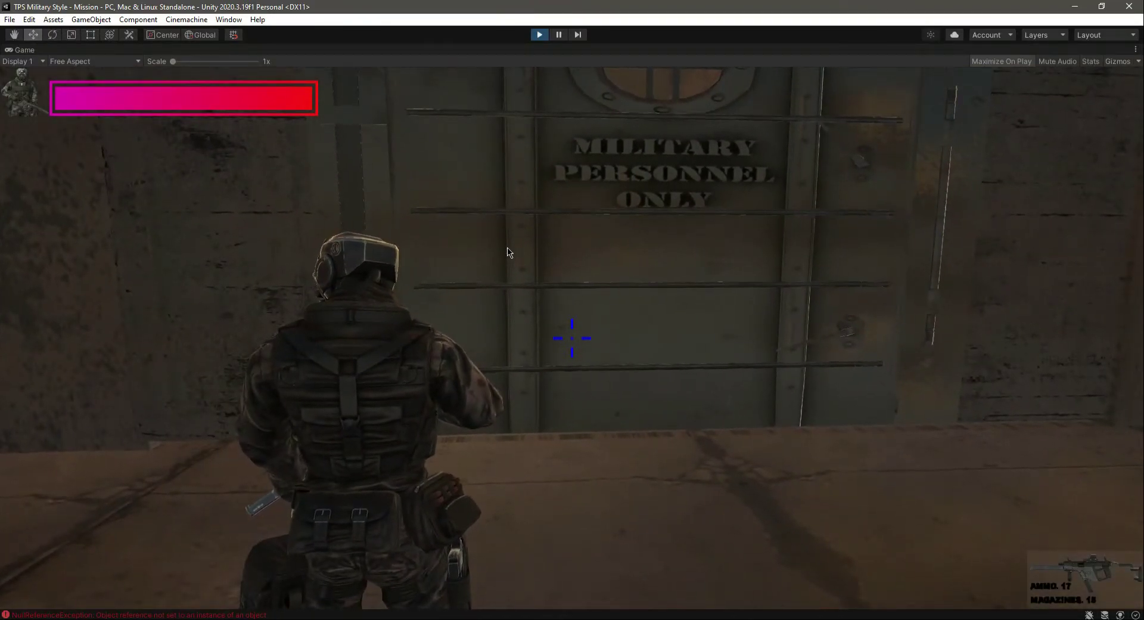
key("d")
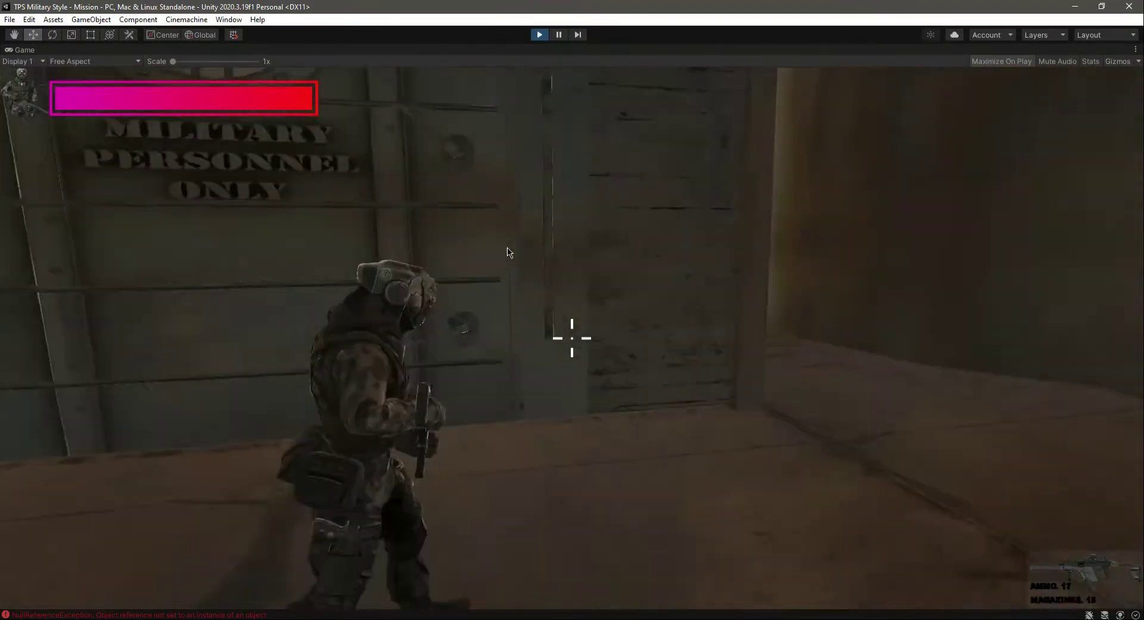
key("s")
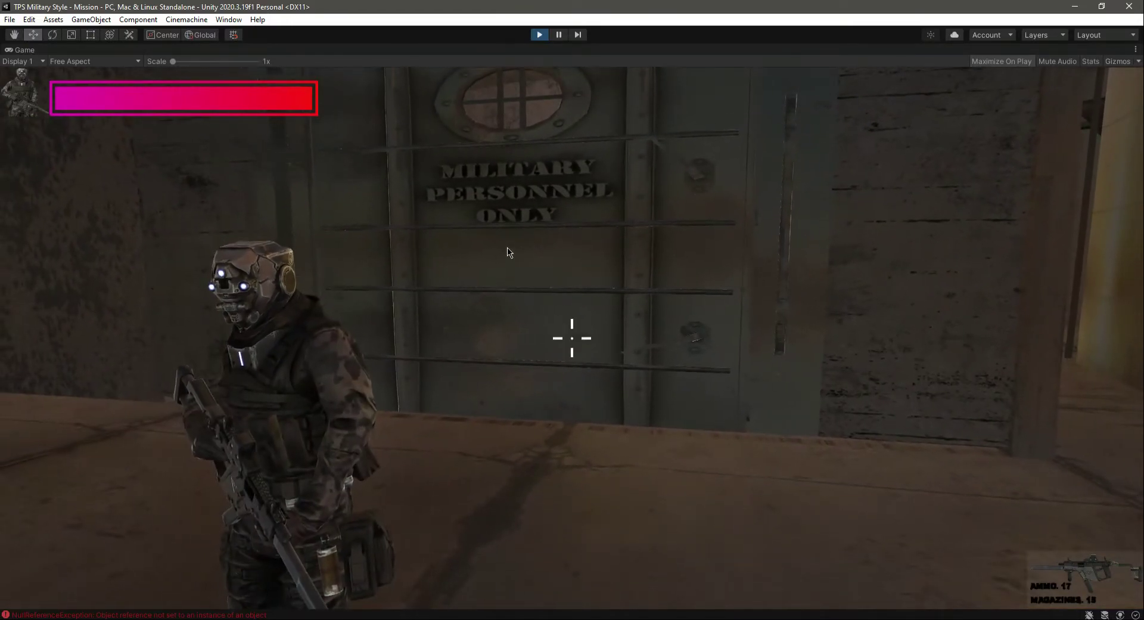
key("Escape")
left_click(539, 34)
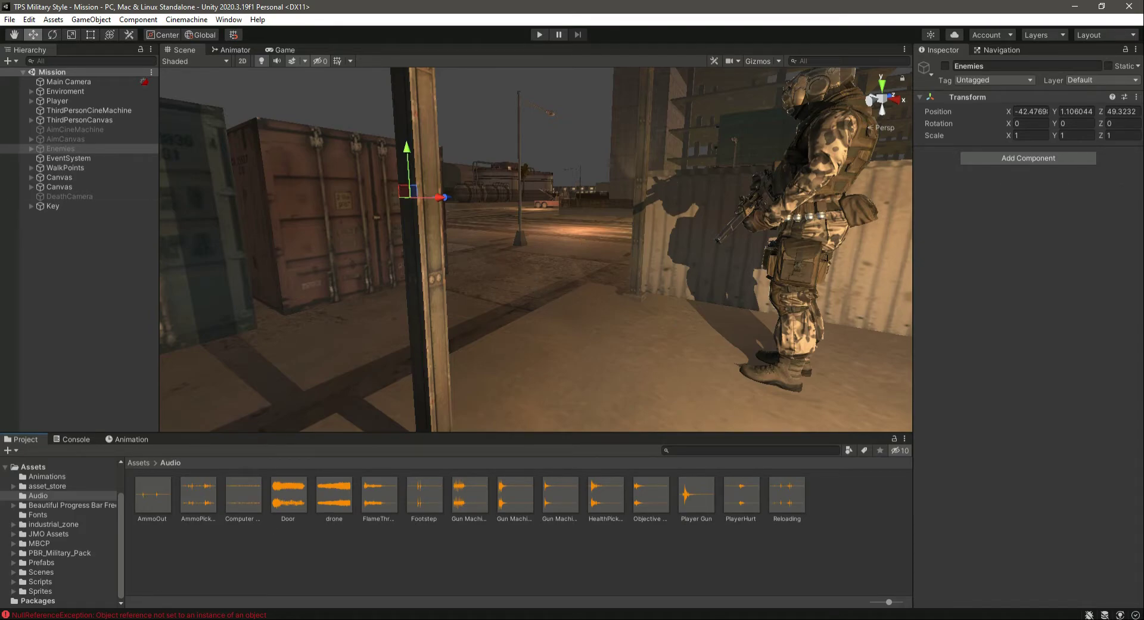
Step: Open the Console's NullReferenceException at line 57's ObjectivesComplete call in VS Code, then return to Unity
left_click(113, 614)
left_click(112, 548)
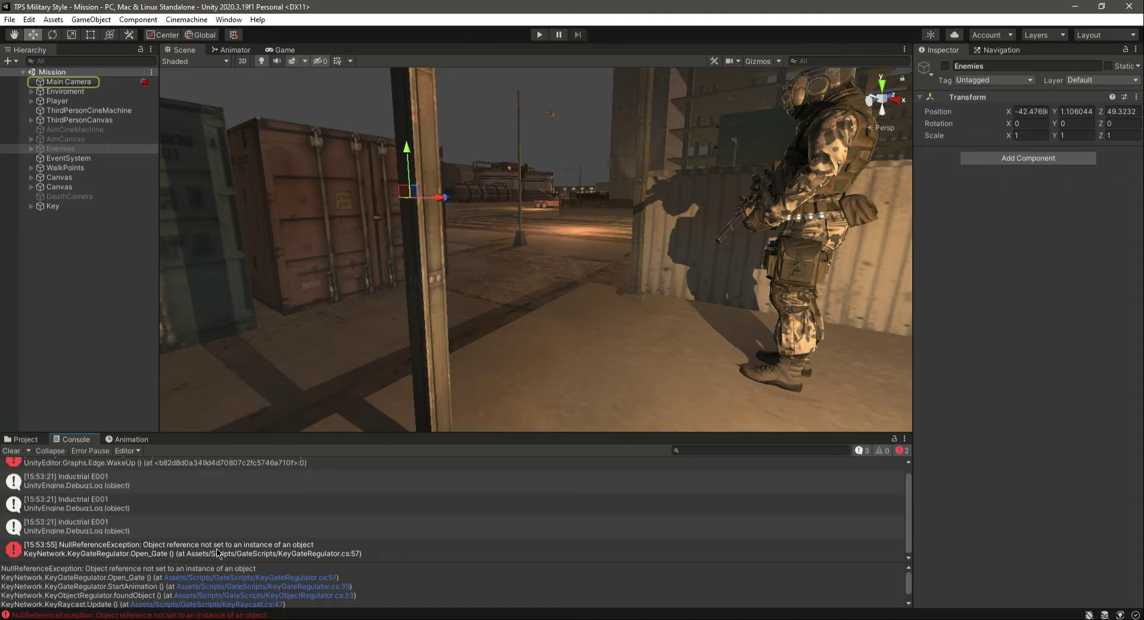
double_click(258, 553)
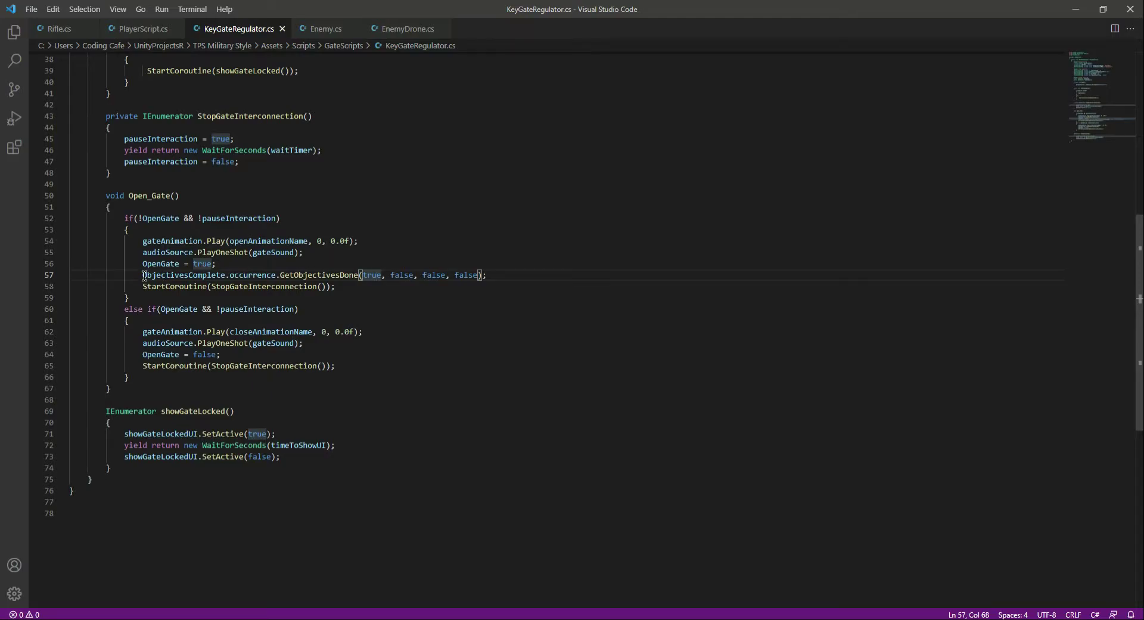
left_click_drag(143, 276, 500, 276)
left_click(508, 283)
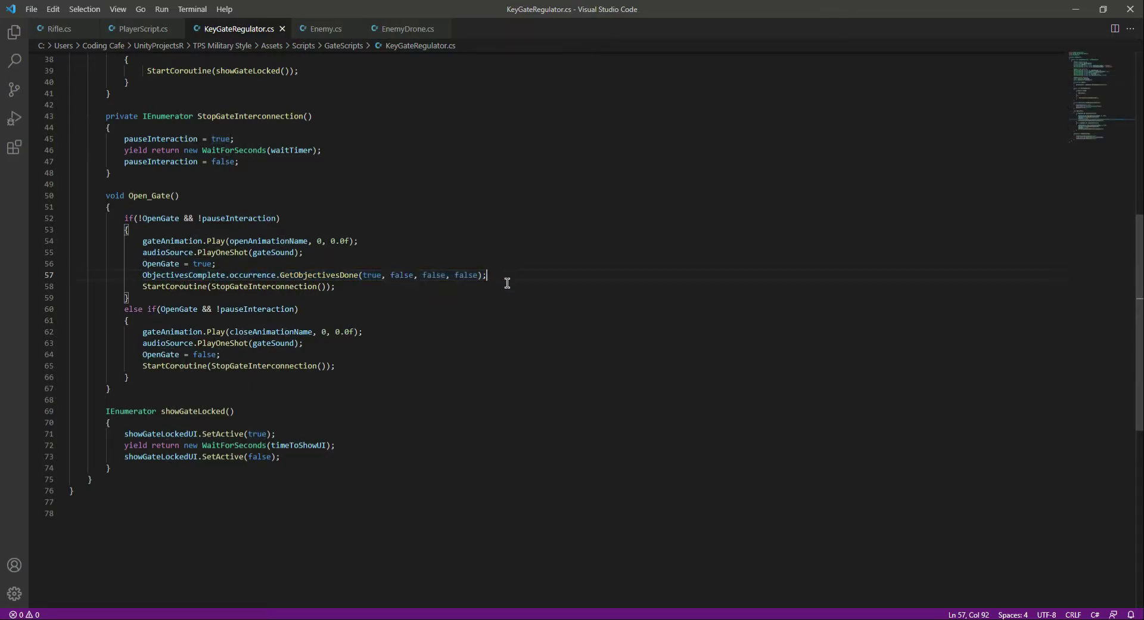
key("alt+Tab")
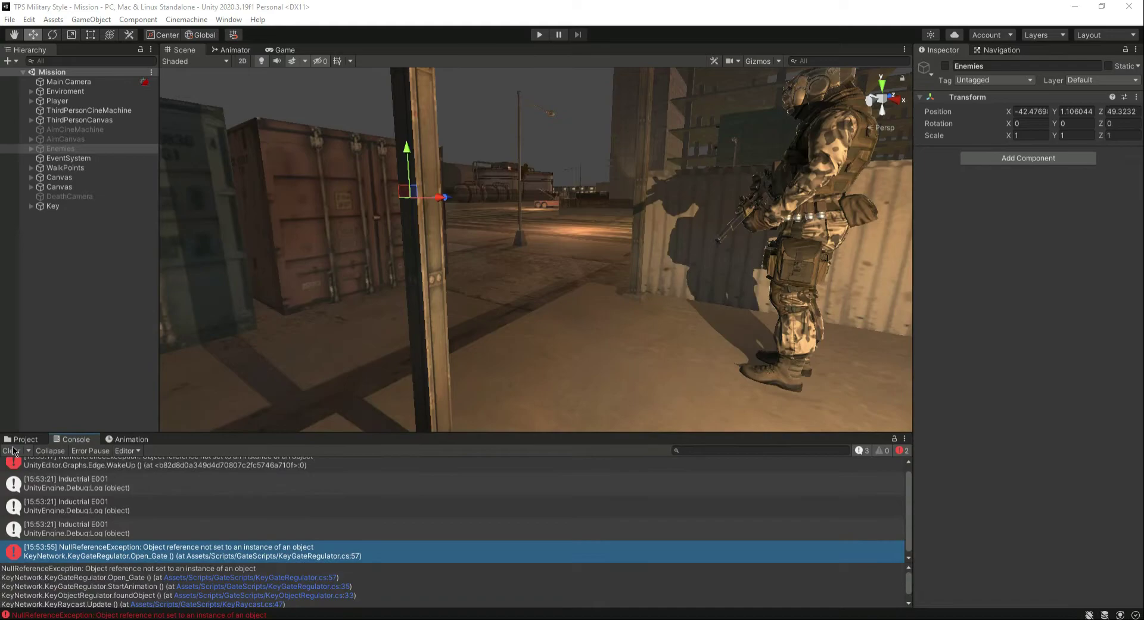
Step: Clear the Console, frame the warehouse in the Scene view, and select DoorB_def
left_click(24, 438)
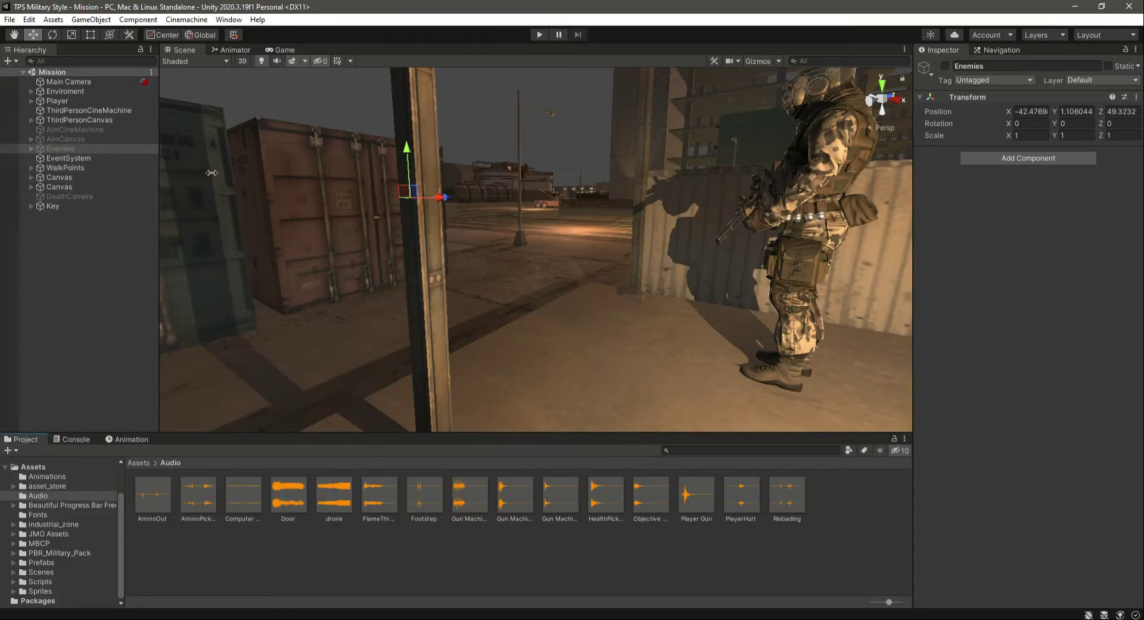
left_click(31, 91)
left_click(78, 140)
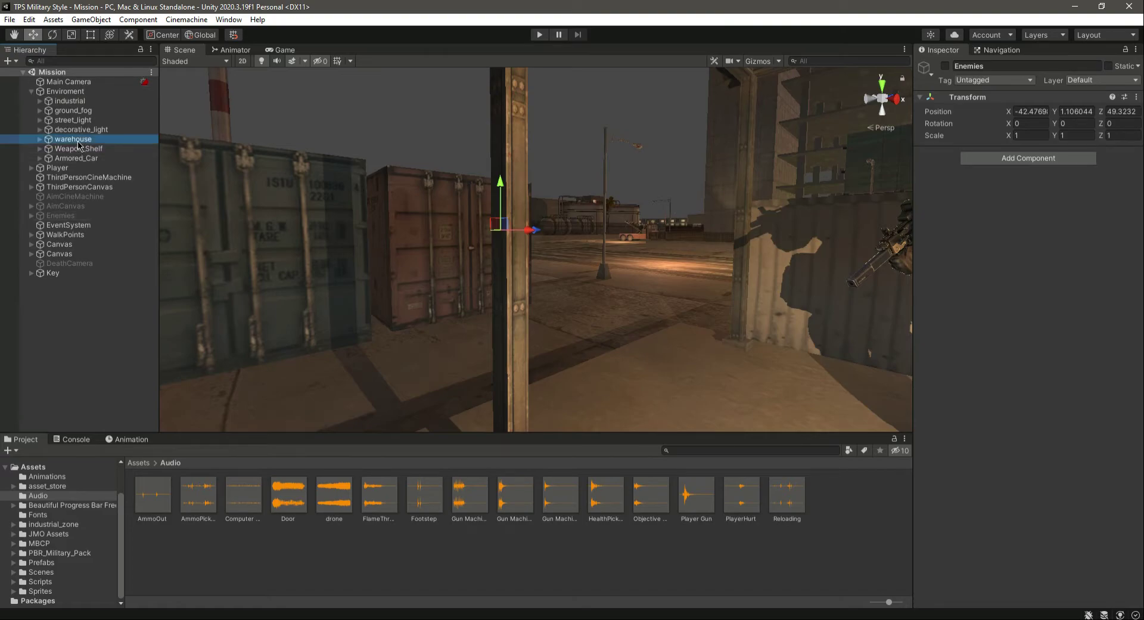
double_click(78, 143)
mouse_move(590, 375)
right_mouse_down()
mouse_move(542, 376)
mouse_move(738, 382)
right_mouse_up()
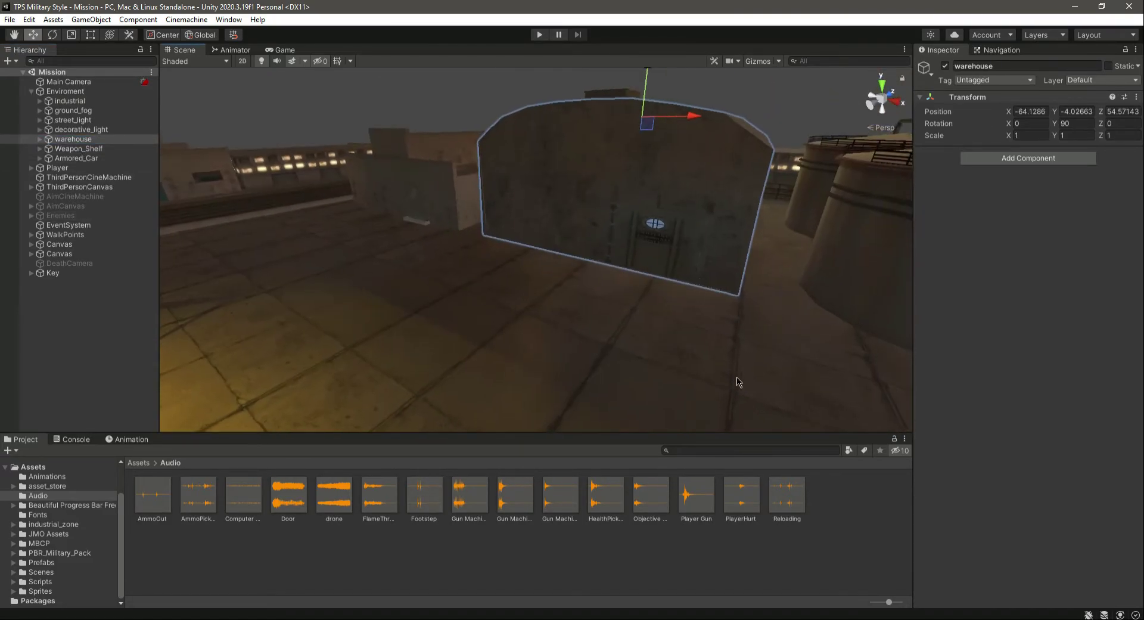
right_click_drag(738, 381, 697, 277)
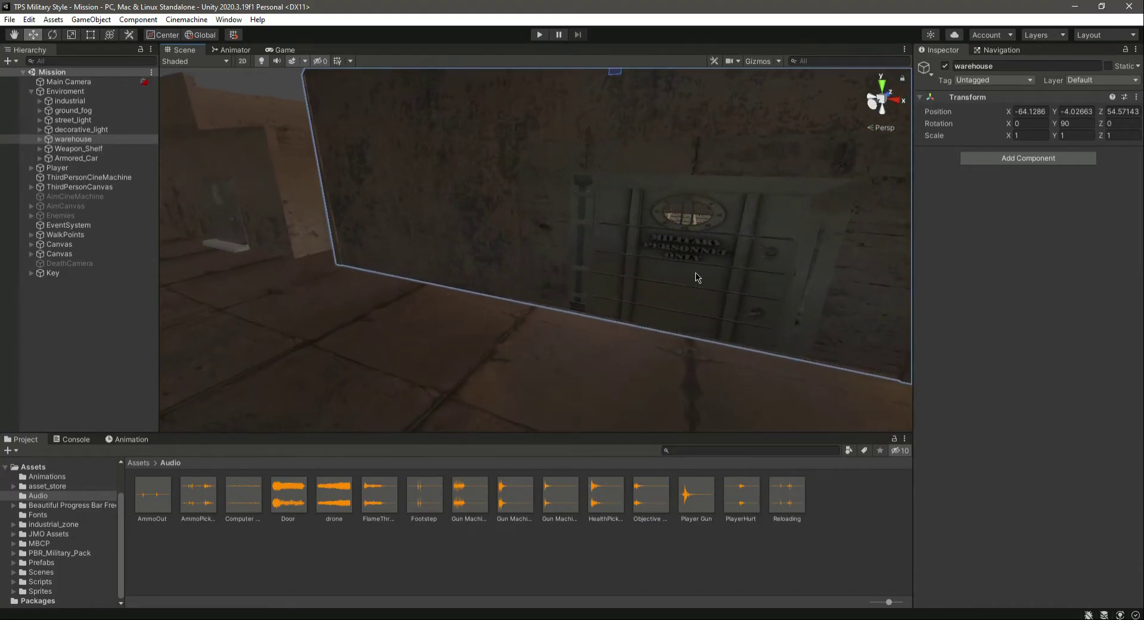
left_click(698, 277)
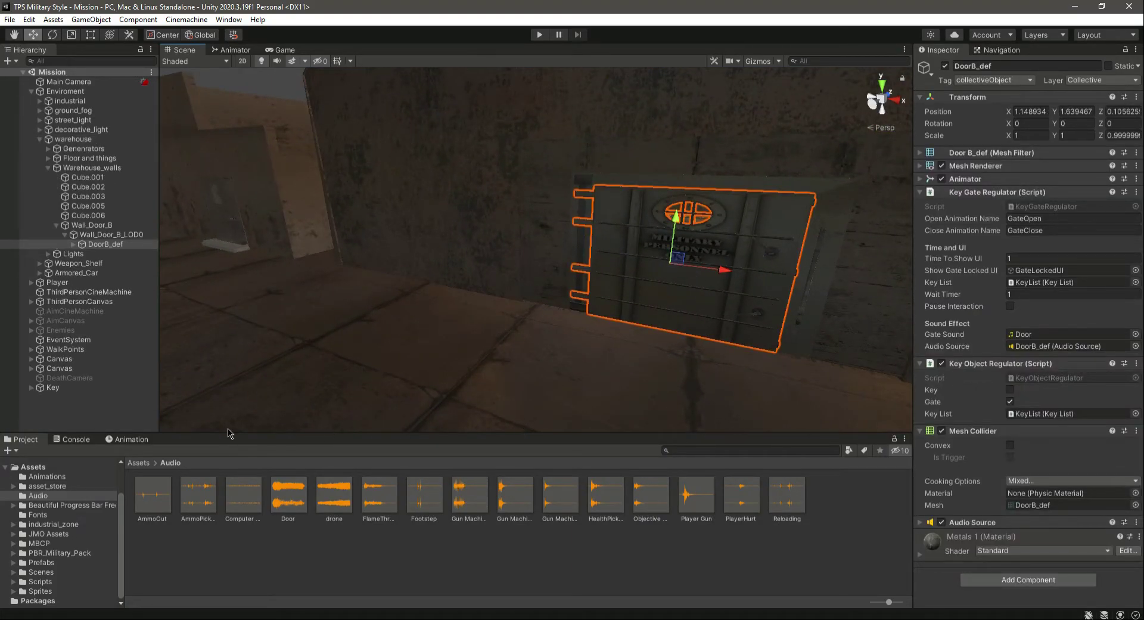
Step: Move the OpenGate final key to about 1:45 and the middle key to 0:45, then preview
left_click(128, 440)
scroll(577, 500, "down", 1)
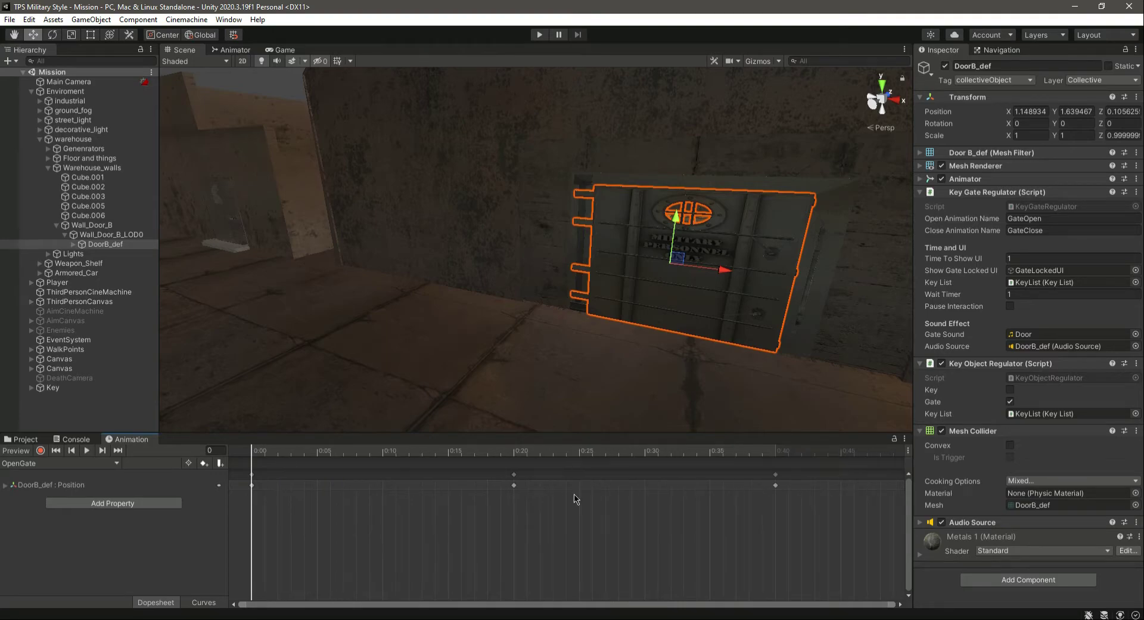
scroll(578, 500, "down", 1)
scroll(577, 506, "down", 1)
scroll(577, 510, "down", 1)
scroll(567, 514, "down", 1)
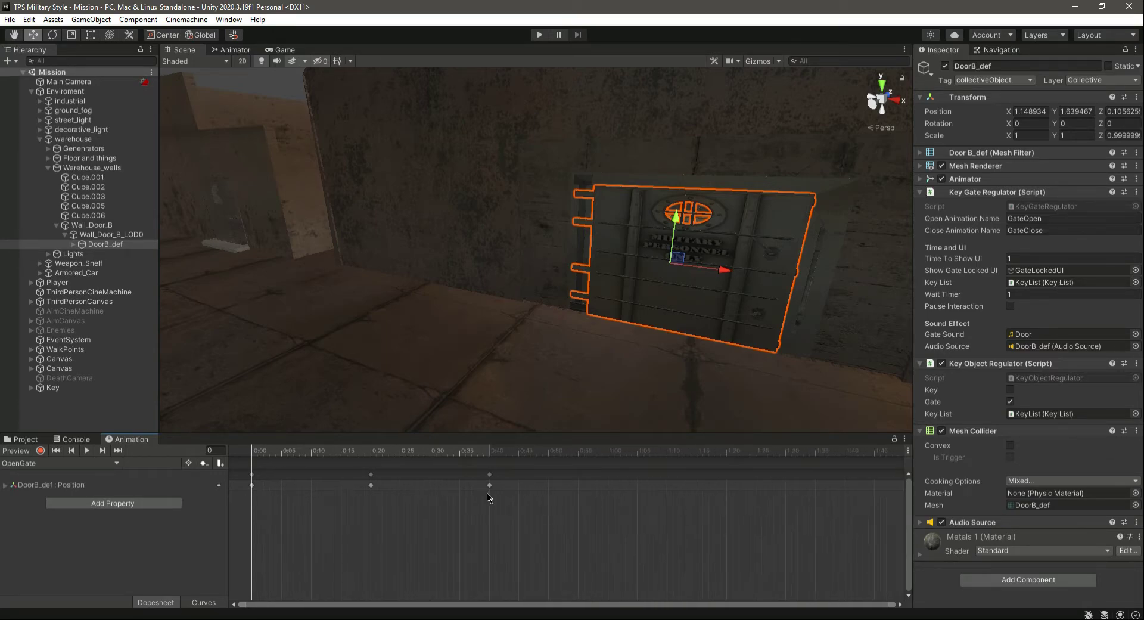
left_click(489, 480)
left_click_drag(490, 480, 801, 499)
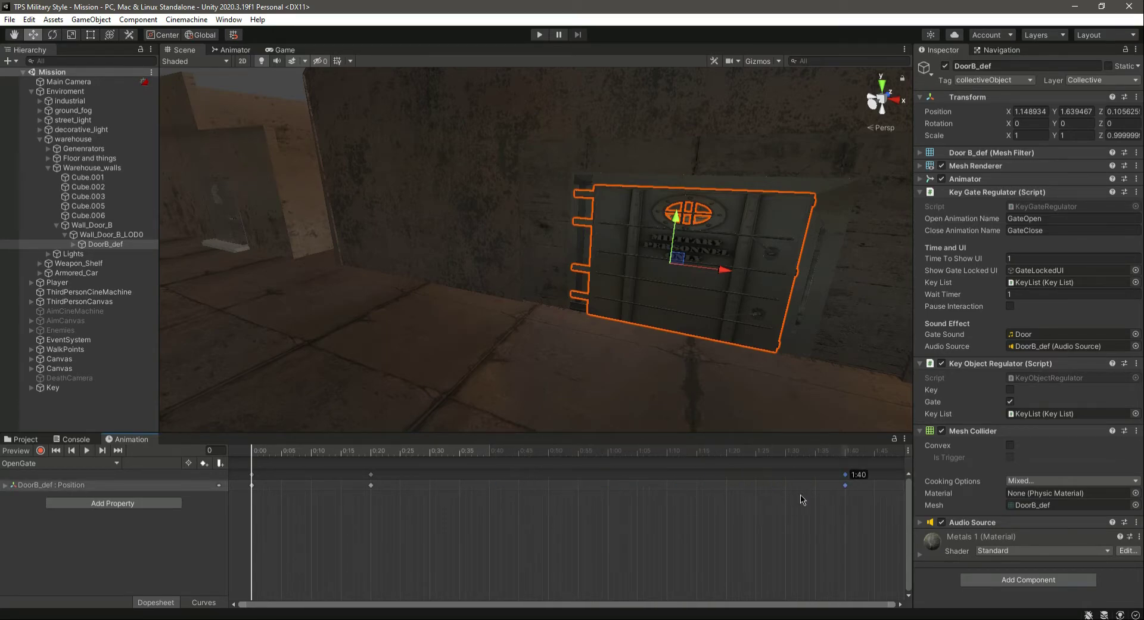
left_click_drag(872, 499, 869, 498)
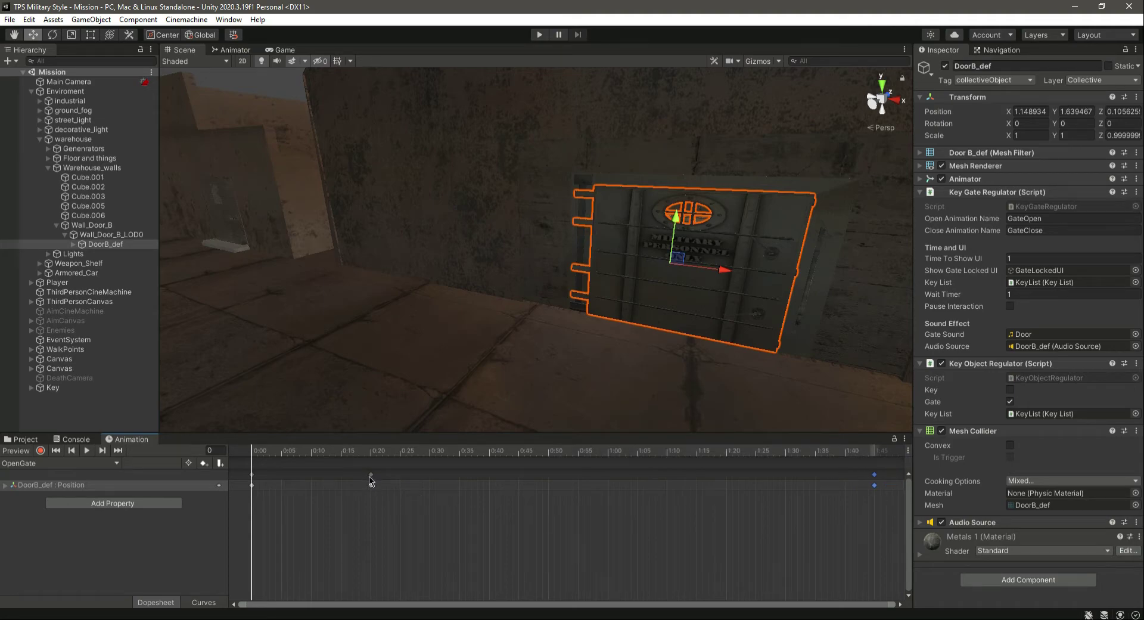
left_click_drag(370, 476, 545, 479)
left_click(88, 451)
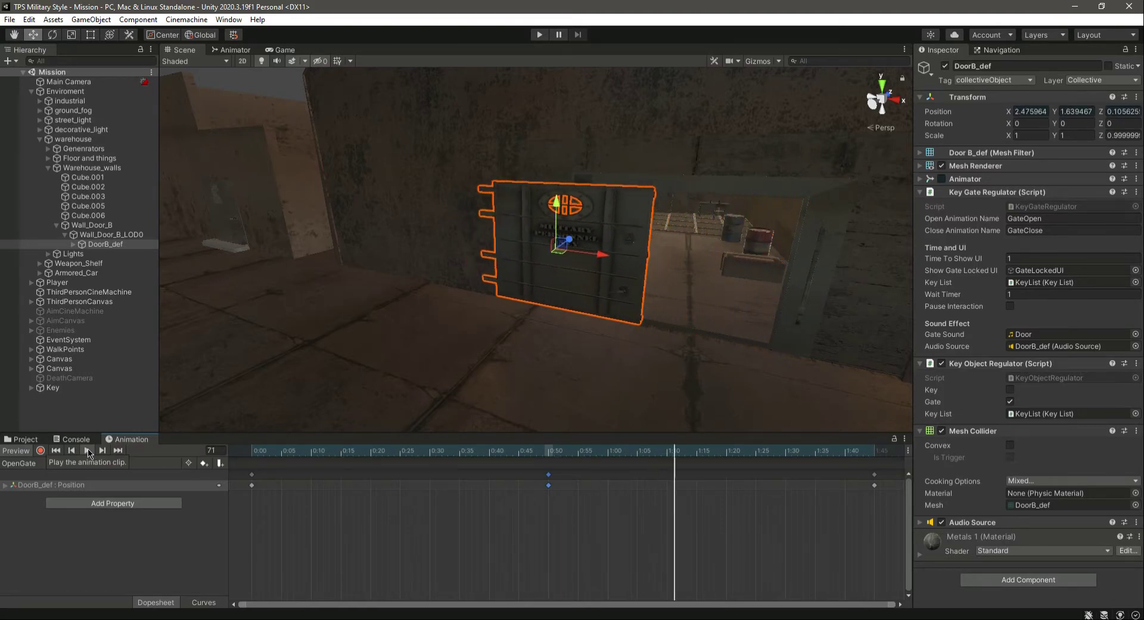
Step: Shift the middle key to 0:55, preview again, and show the Audio assets
mouse_move(548, 474)
left_mouse_down()
mouse_move(590, 477)
mouse_move(579, 475)
left_mouse_up()
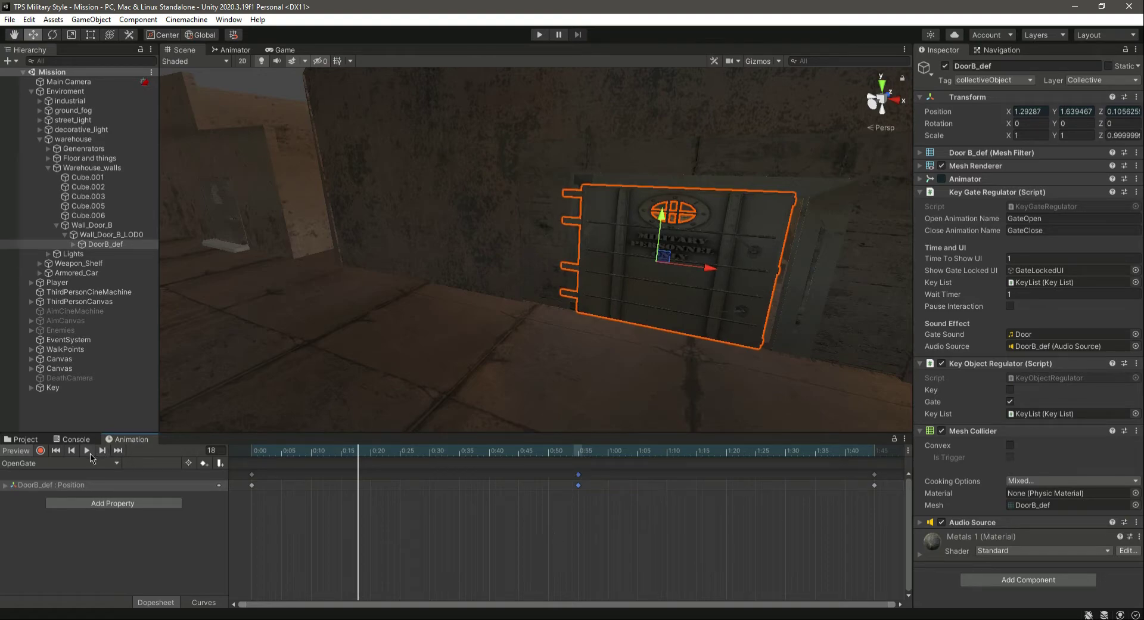
left_click(88, 452)
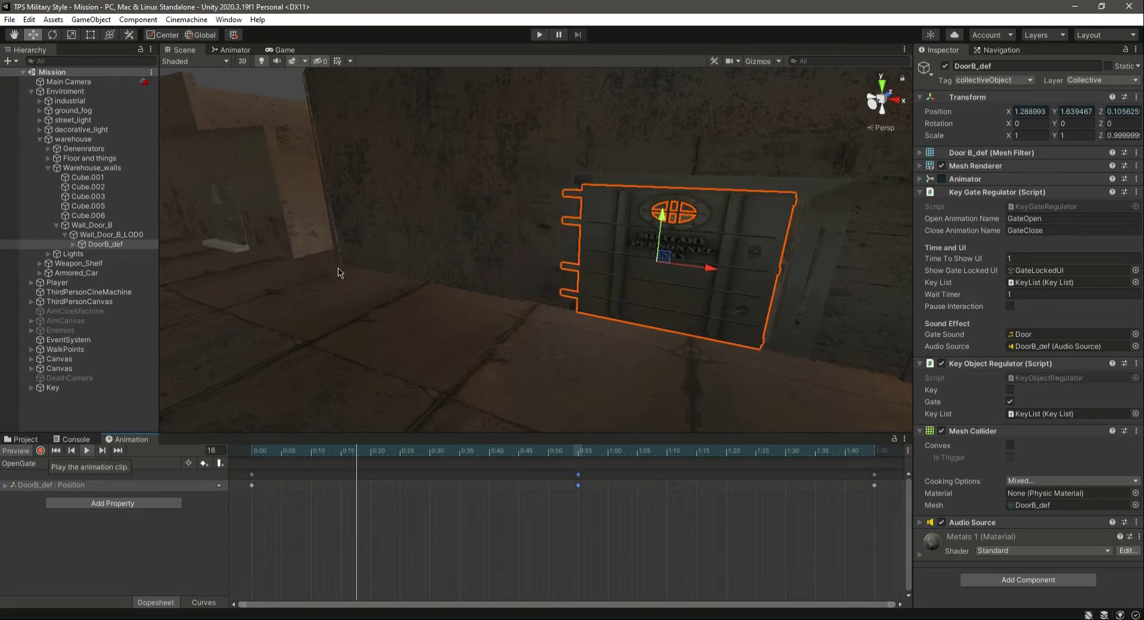
left_click(24, 442)
left_click(40, 139)
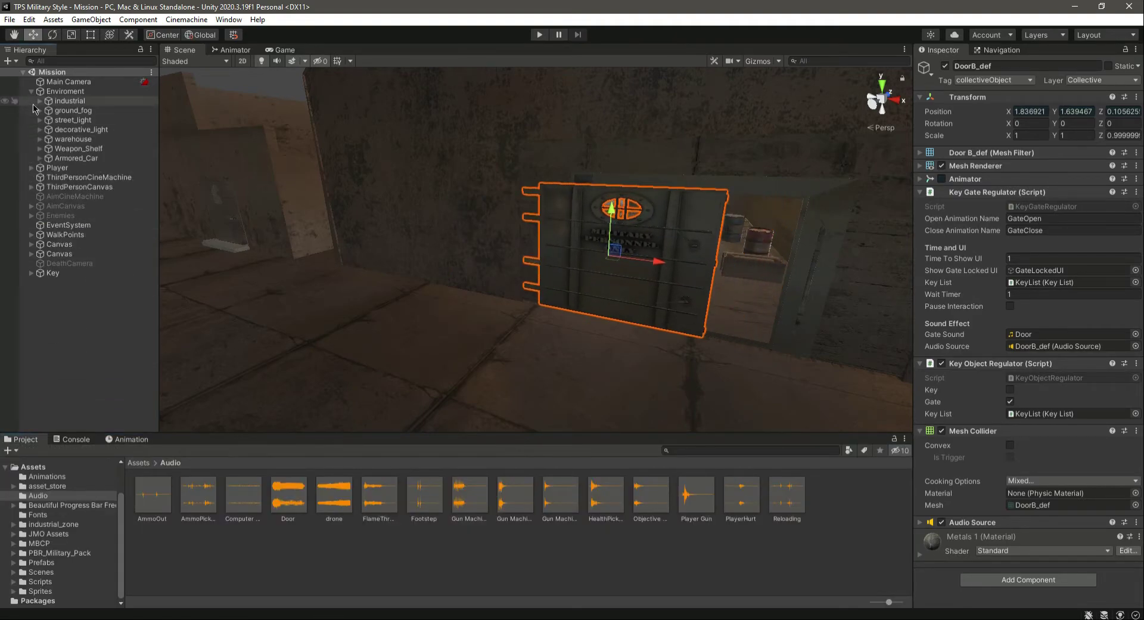
Step: Collapse Enviroment, deselect the door, frame the Player, and start play mode
left_click(31, 91)
left_click(109, 308)
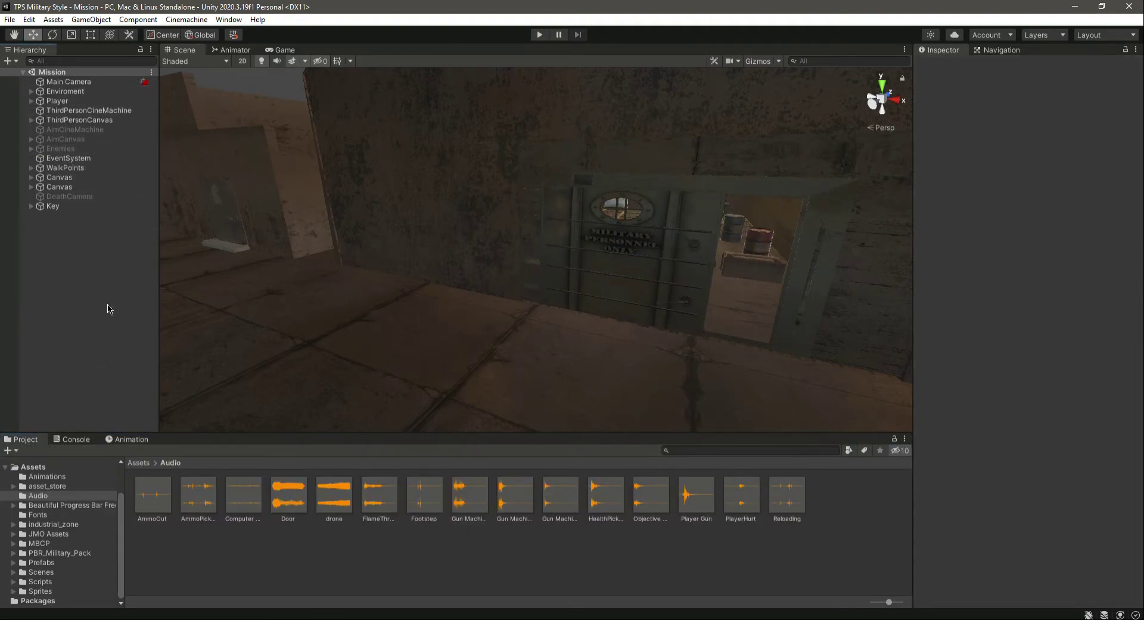
double_click(57, 100)
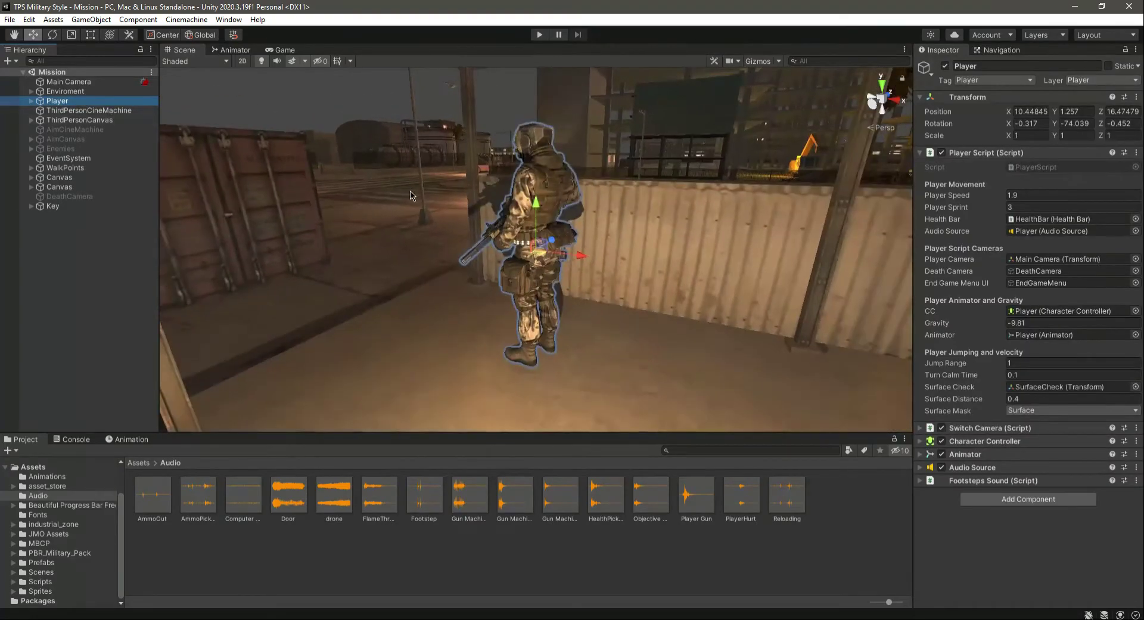
left_click(540, 35)
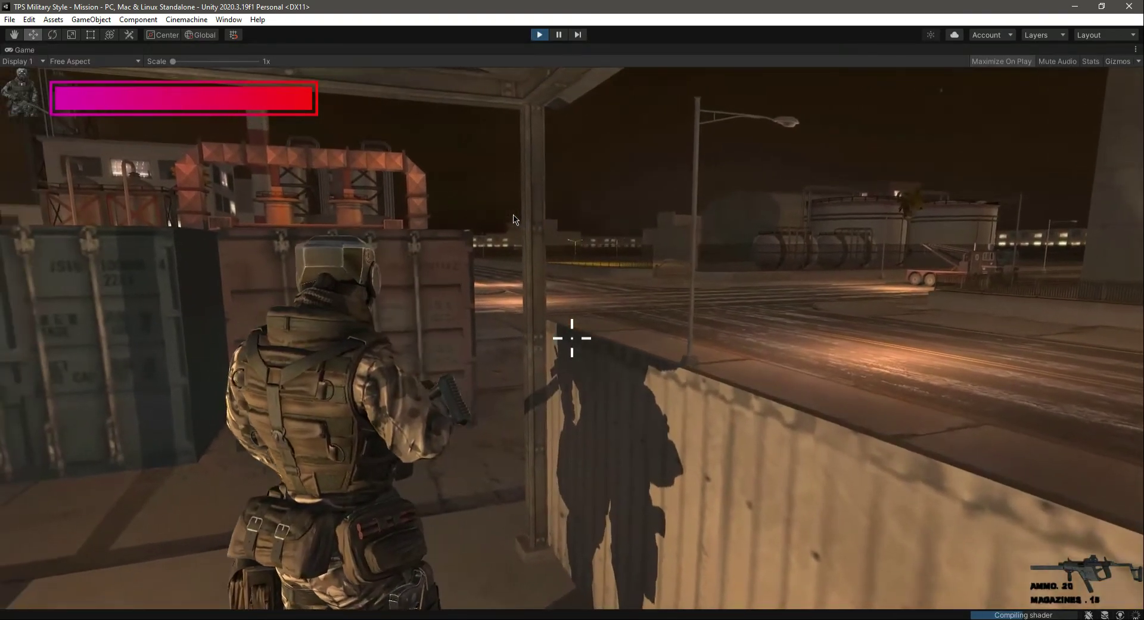
Step: Run the soldier down the road, past the fence and tanks, up to the Military Personnel Only door
key("w")
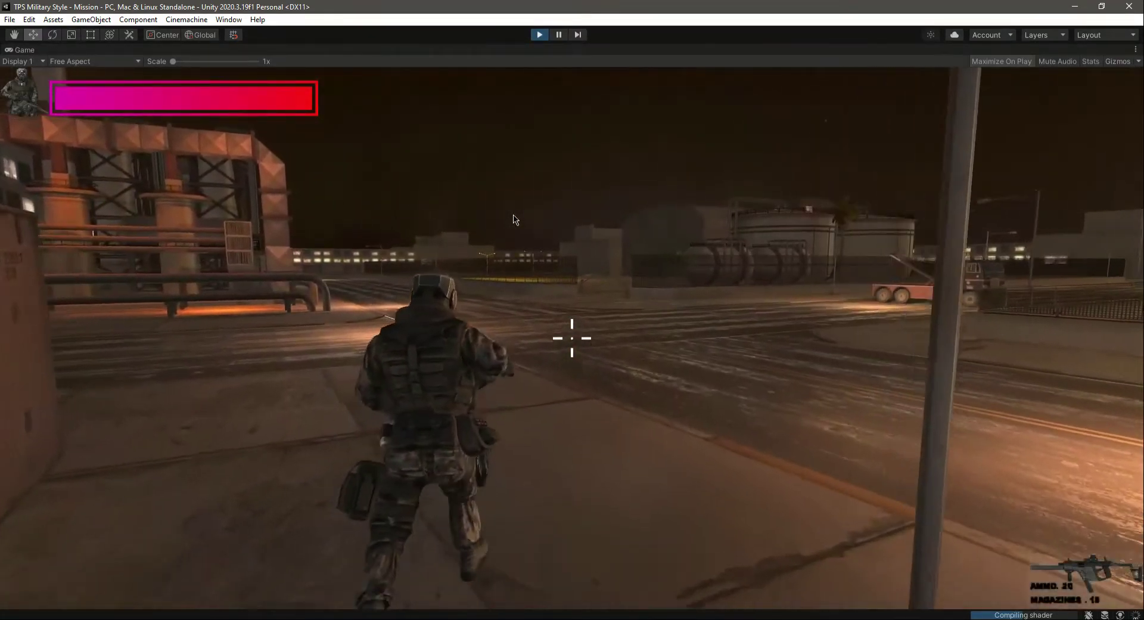
key("w")
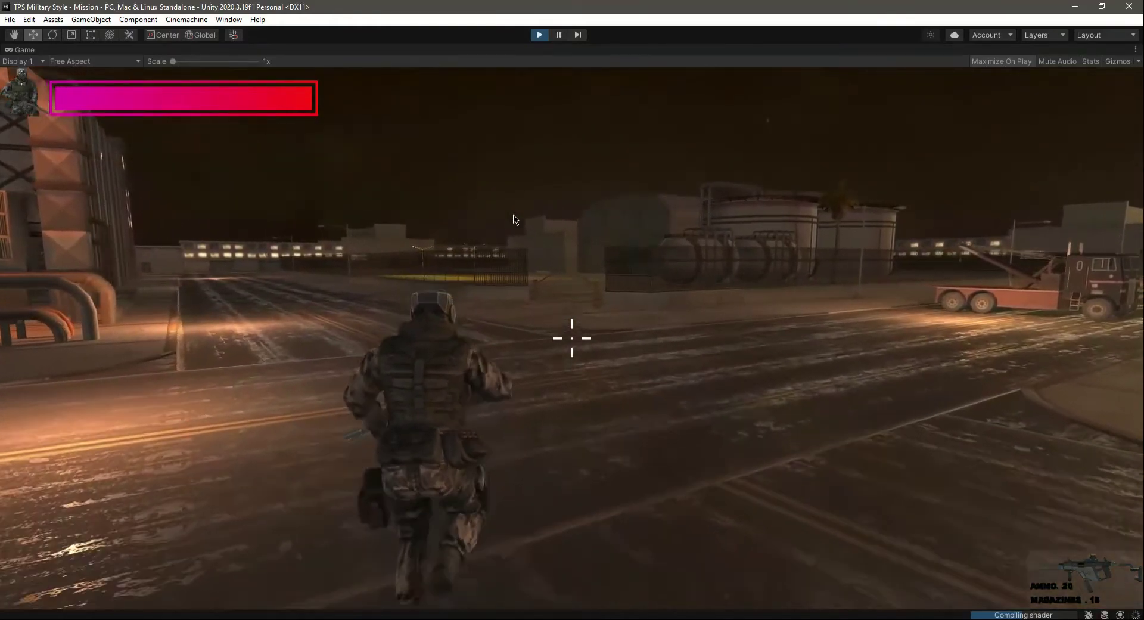
key("w")
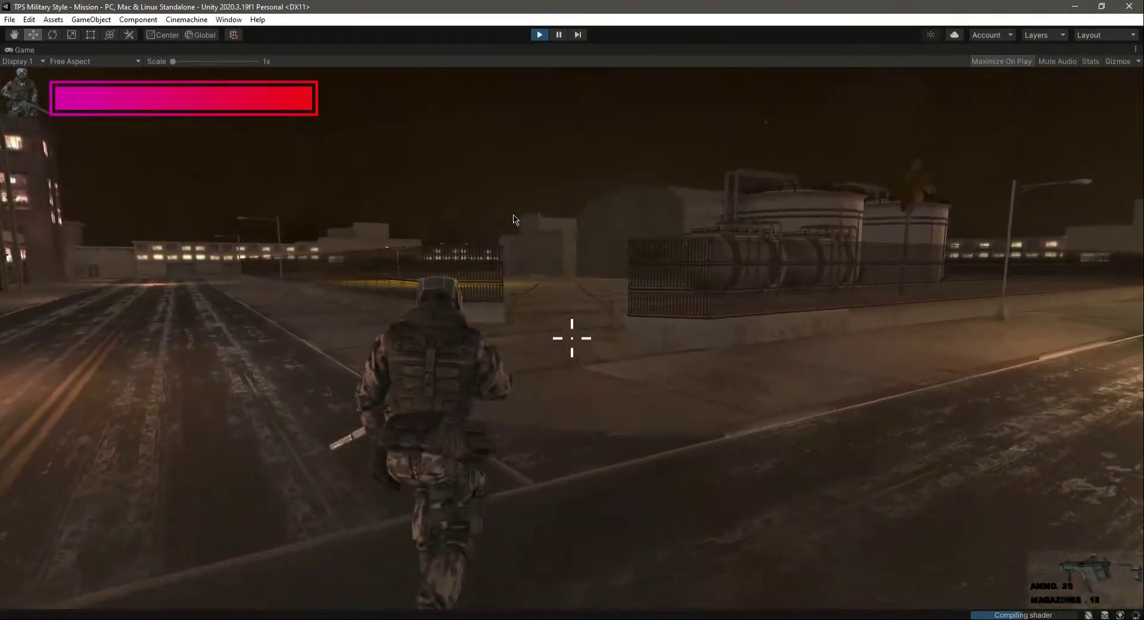
key("w")
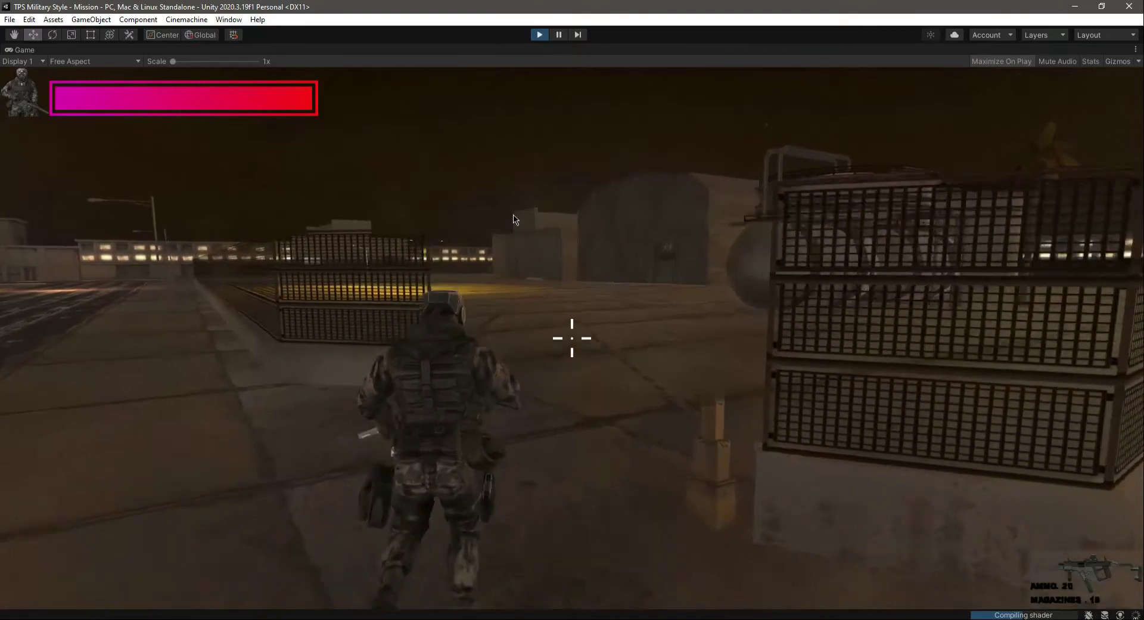
key("w")
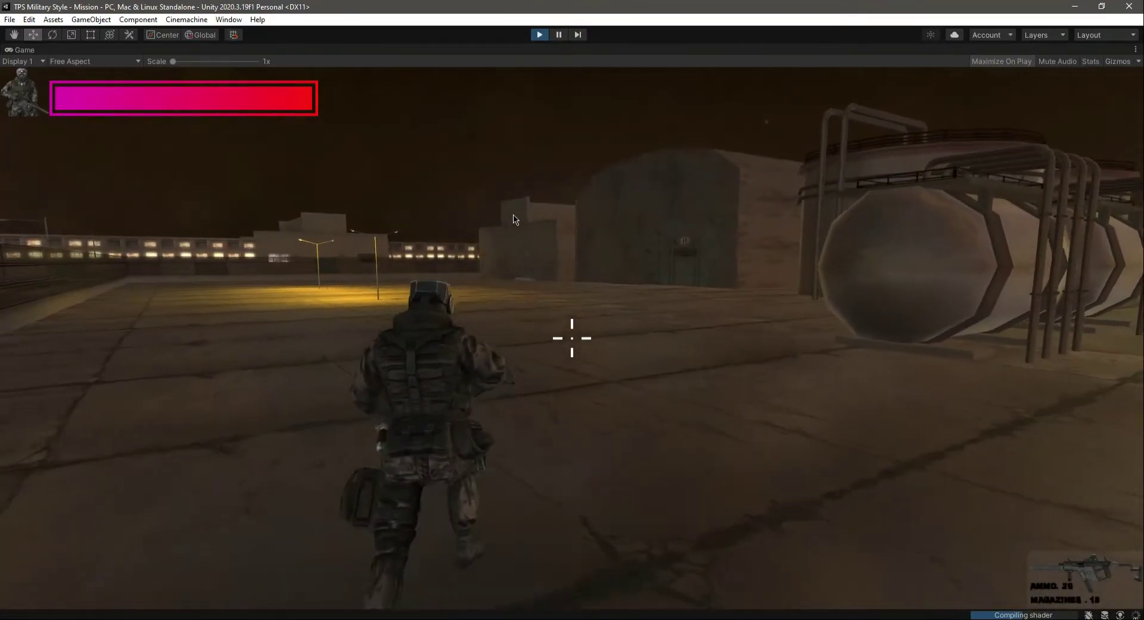
key("w")
key("w")
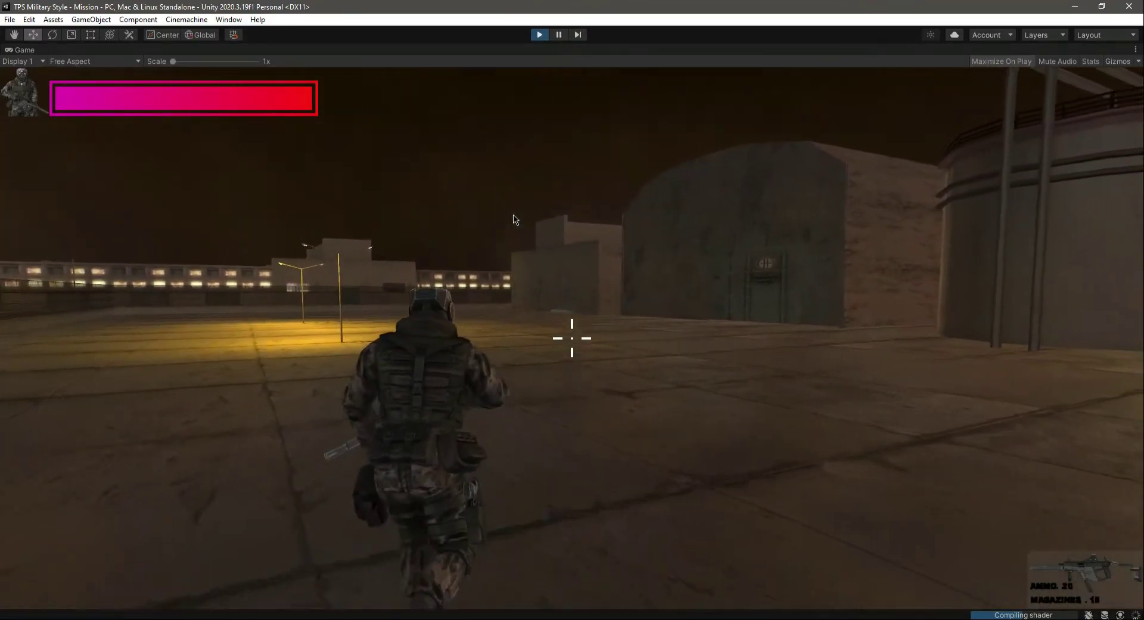
key("w")
key("w")
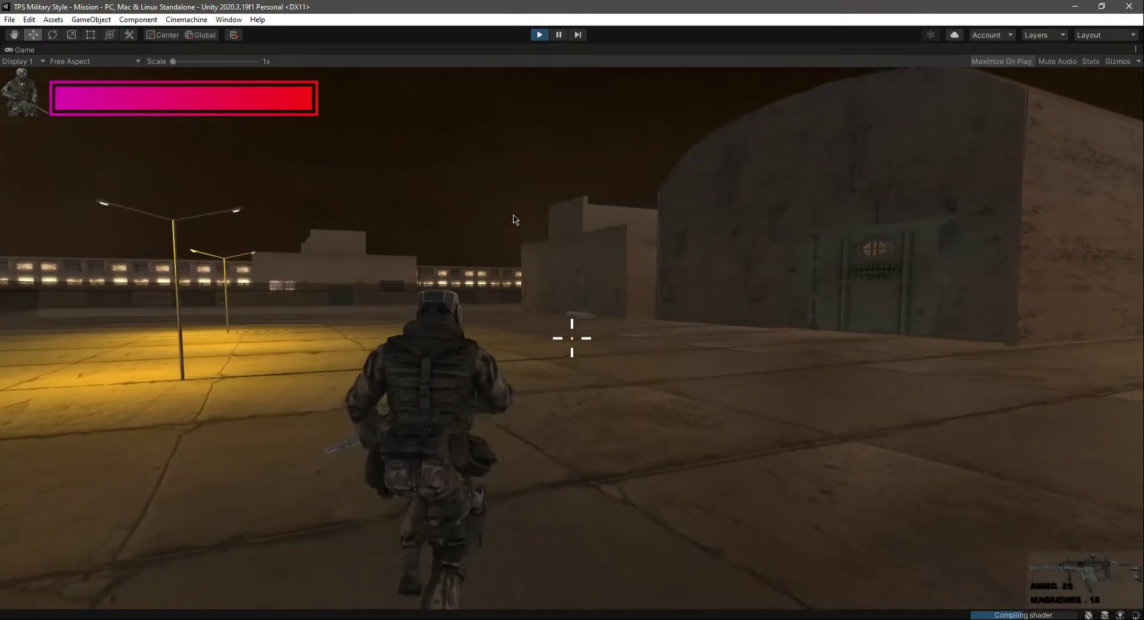
key("w")
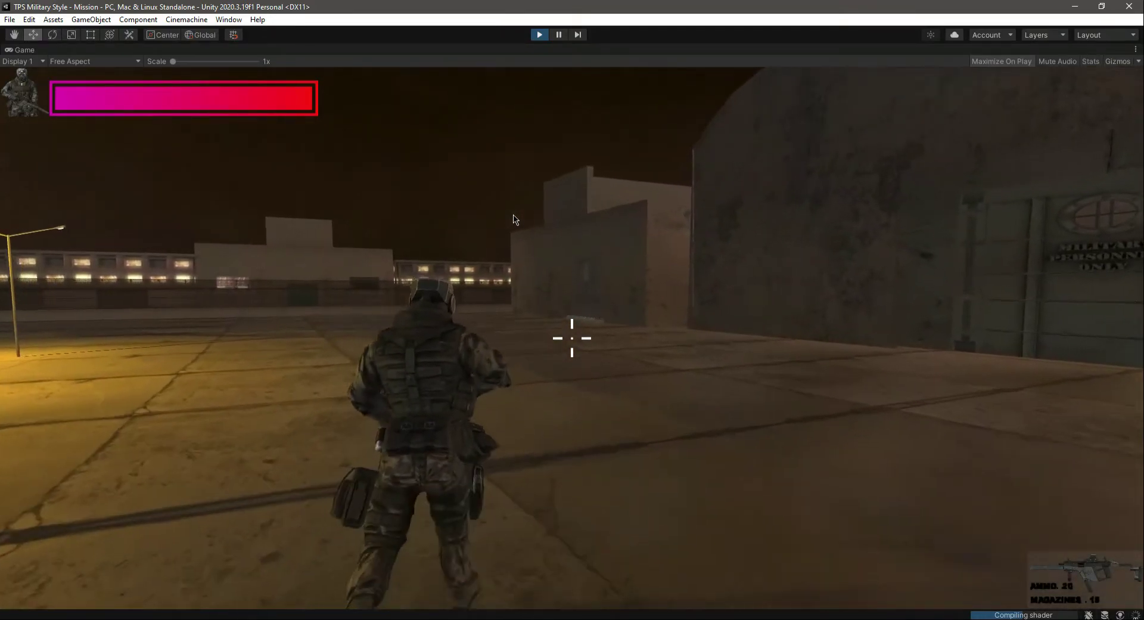
key("w")
key("w")
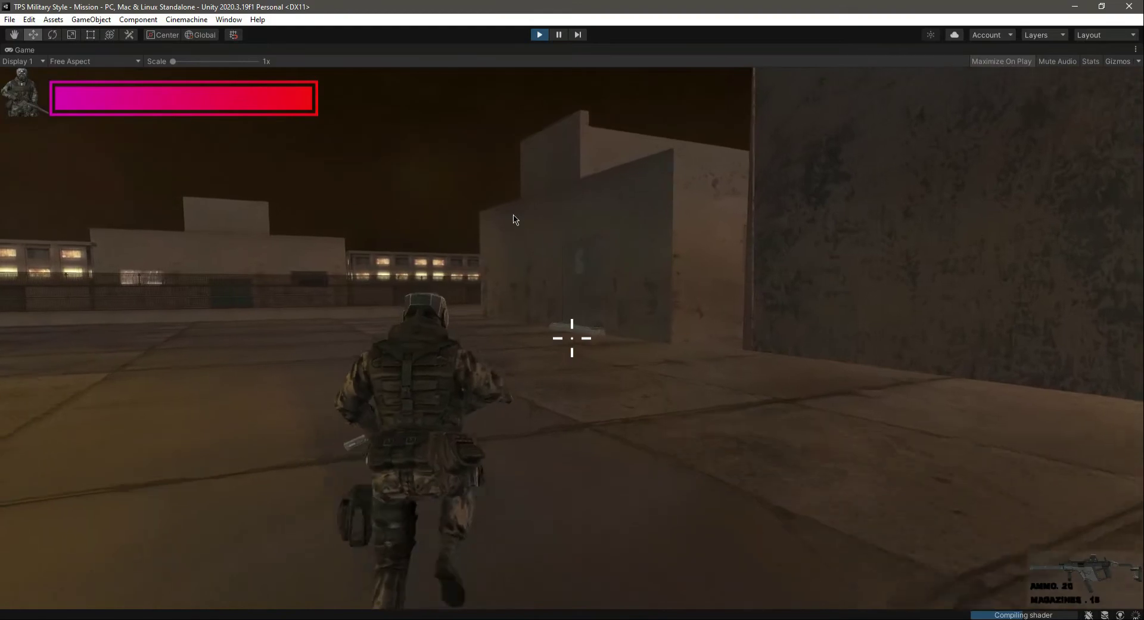
key("w")
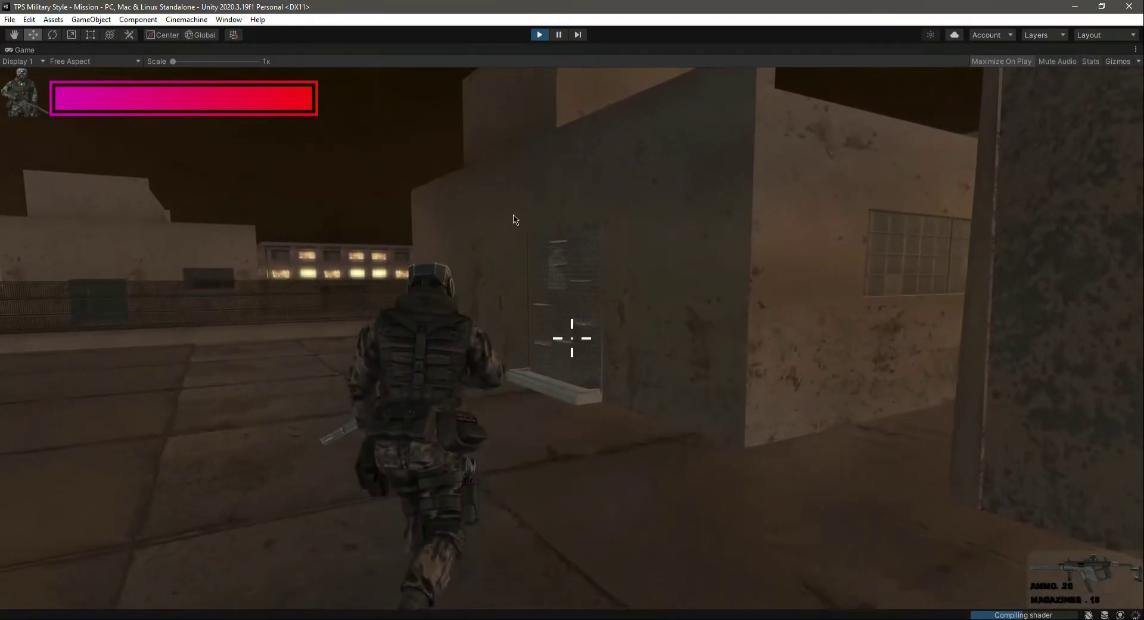
key("w")
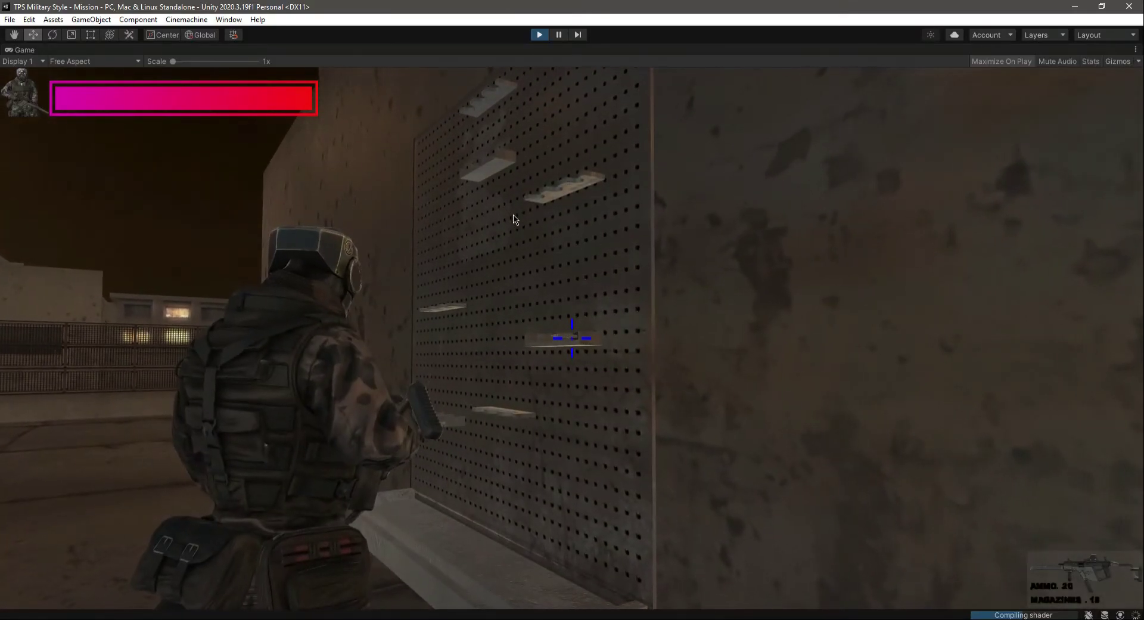
key("w")
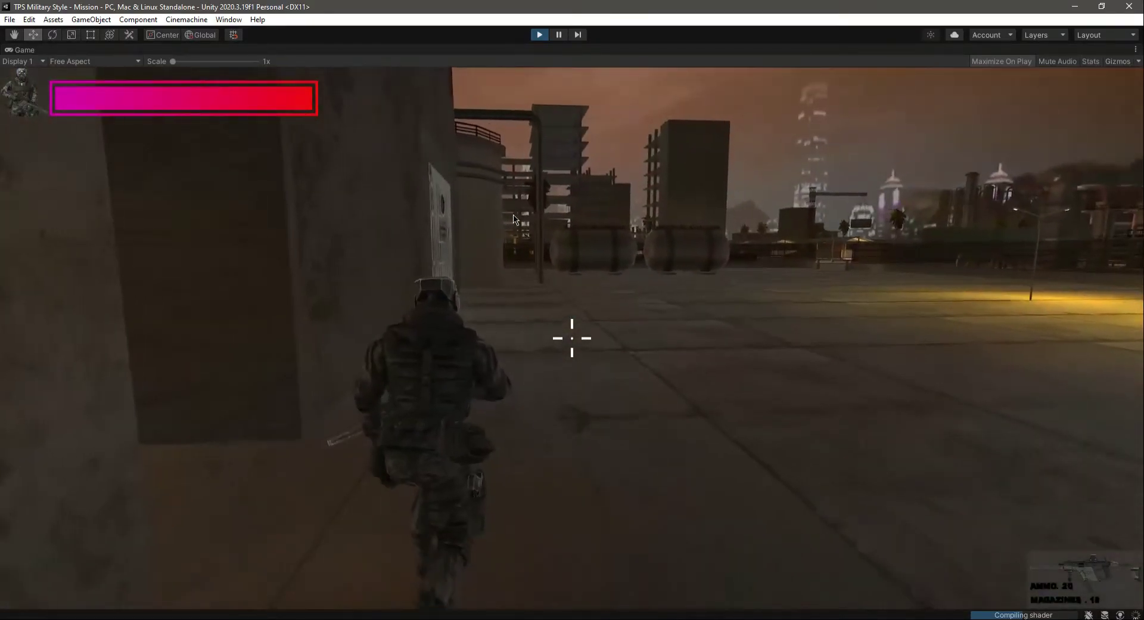
key("w")
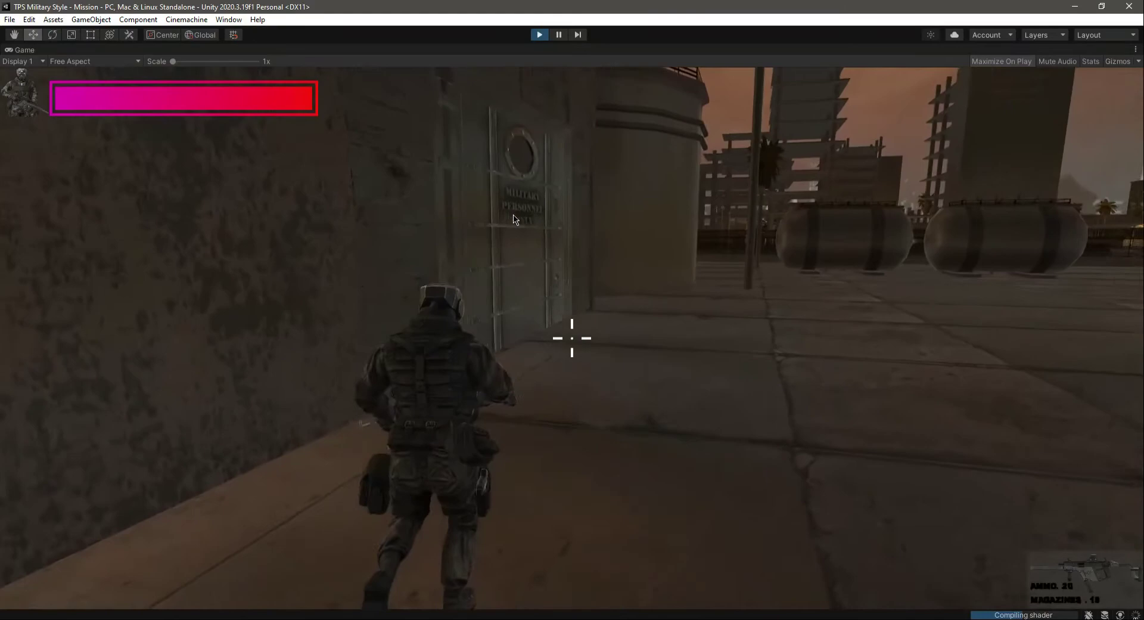
key("w")
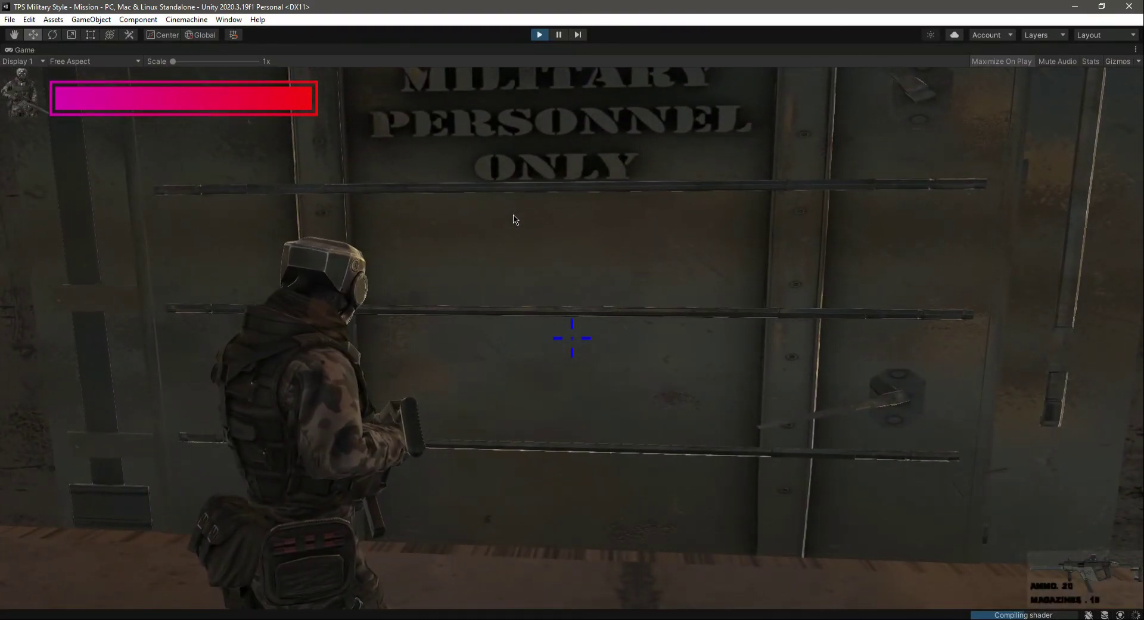
Step: Trigger the Military Personnel Only door to open and walk through the doorway
key("w")
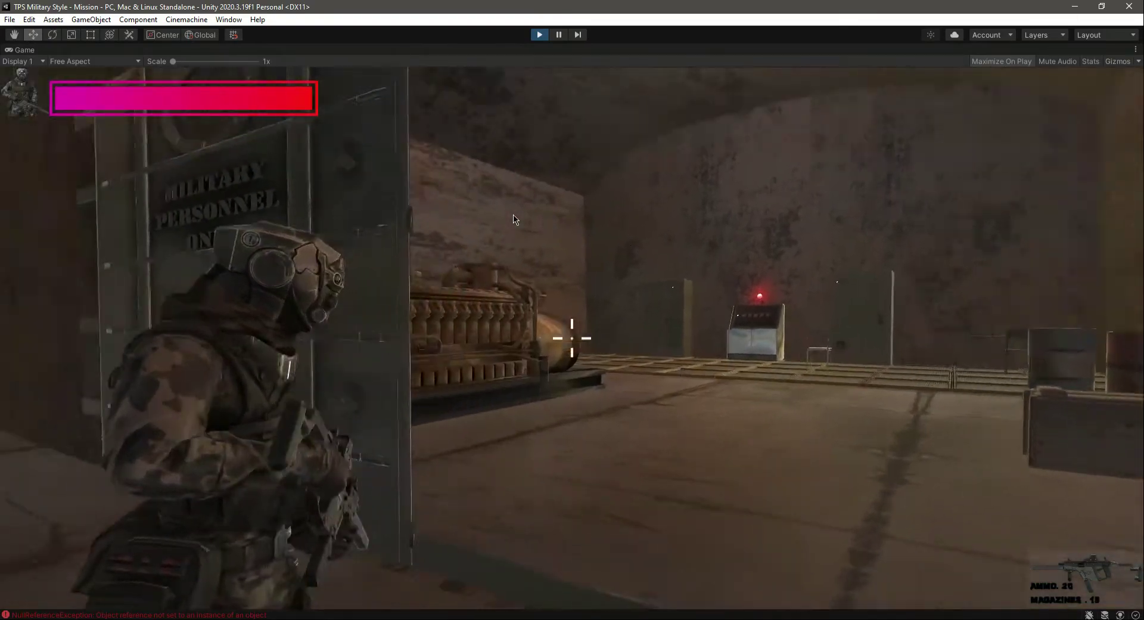
key("w")
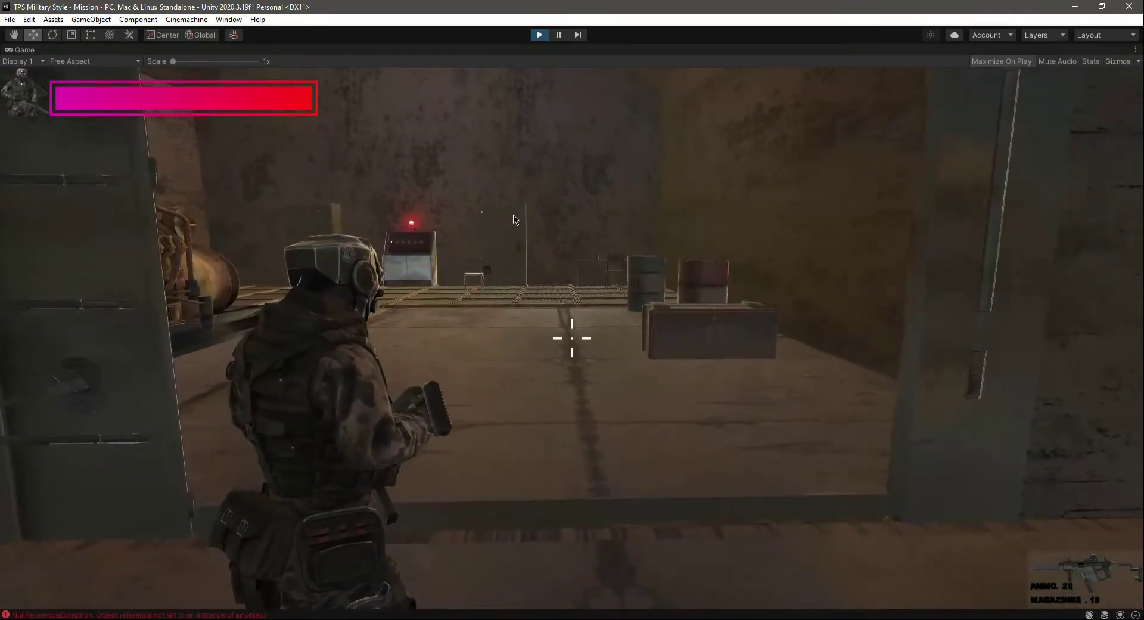
key("s")
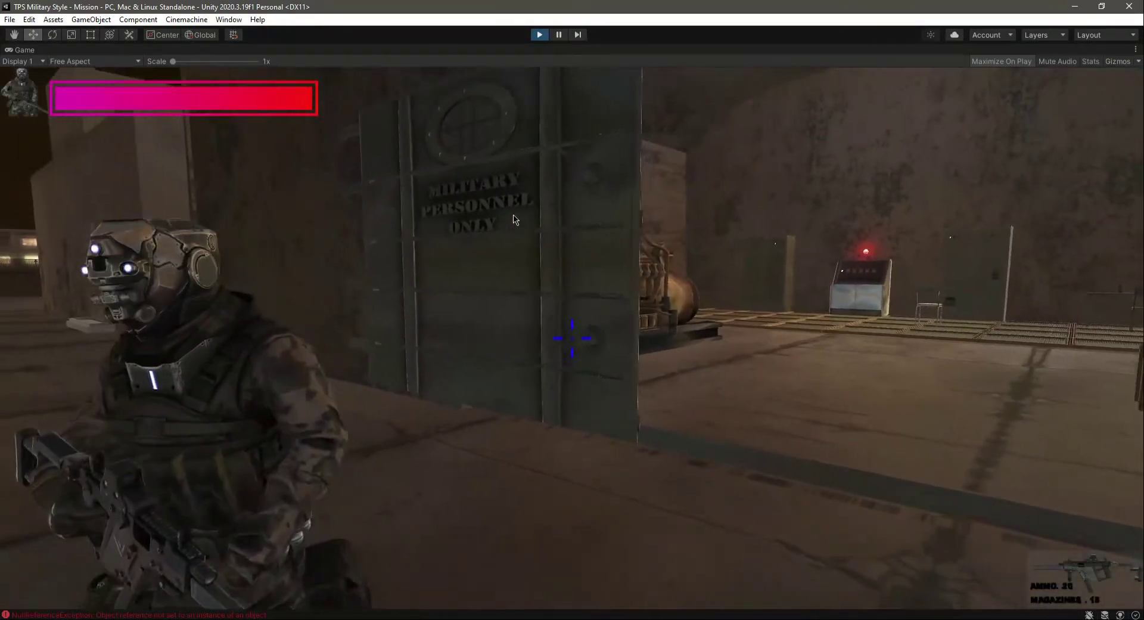
key("a")
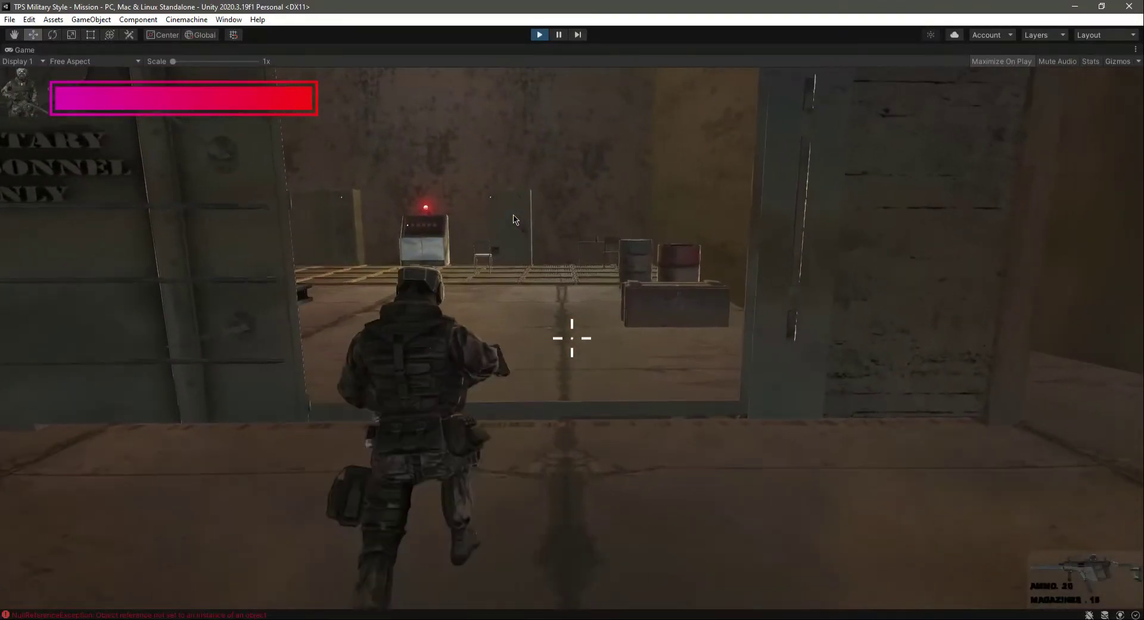
key("w")
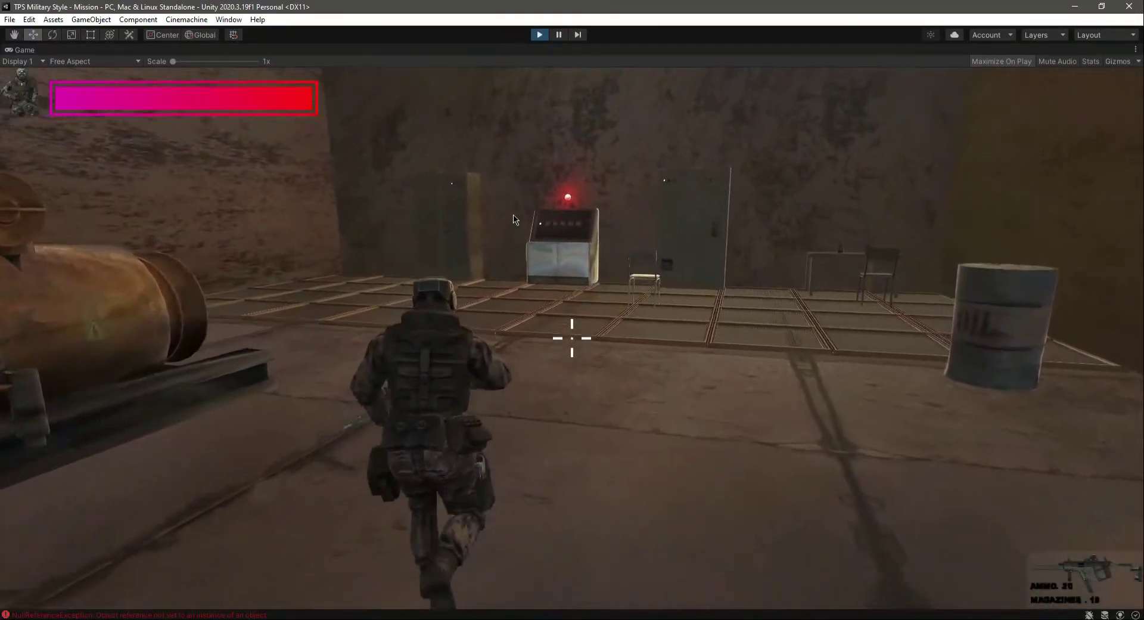
Step: Explore the generator room, facing the large generator and the lit machine with chair
key("w")
key("s")
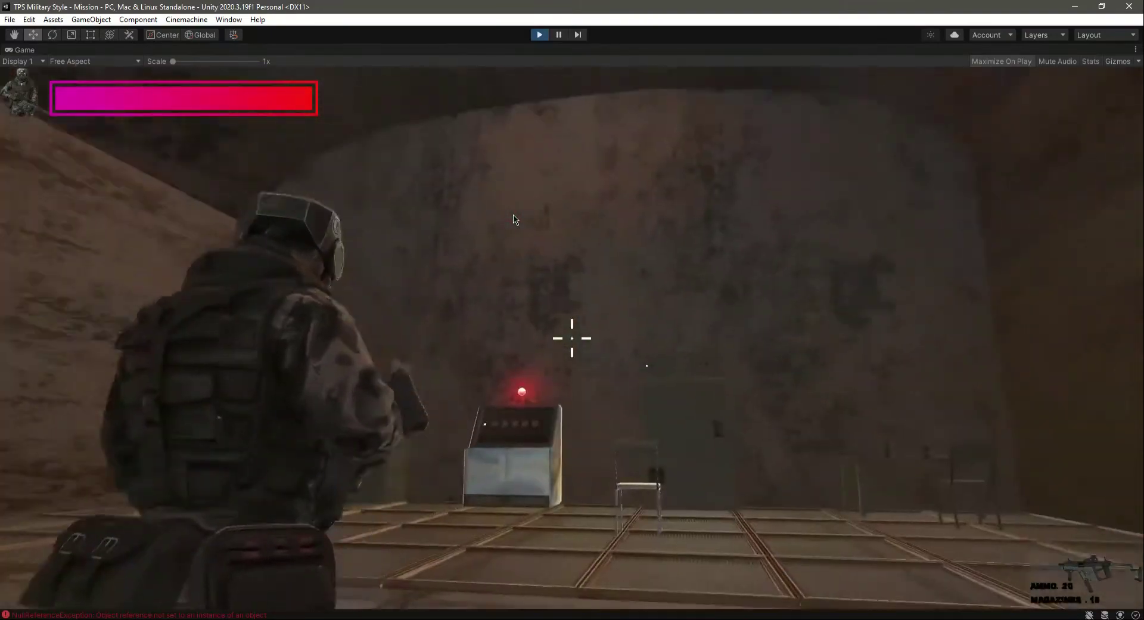
key("s")
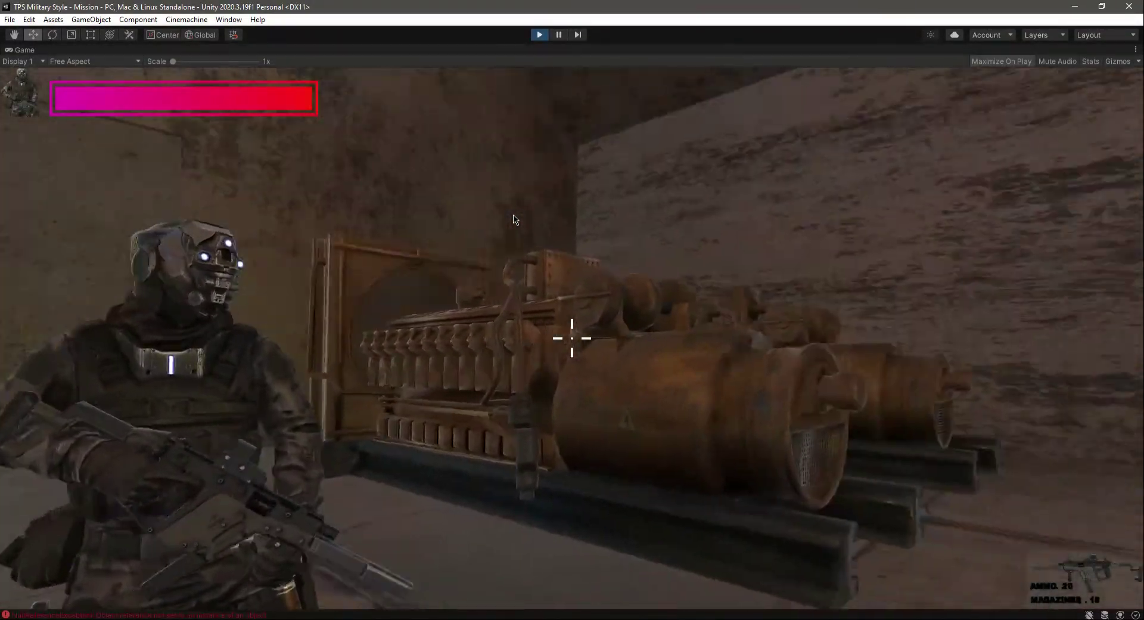
key("w")
key("a")
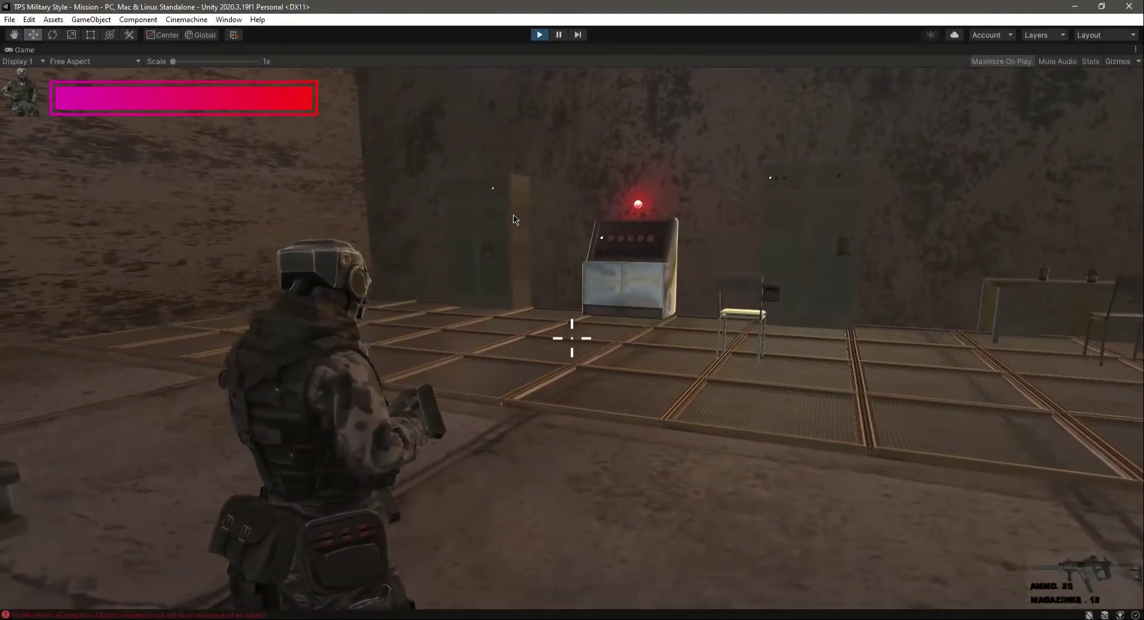